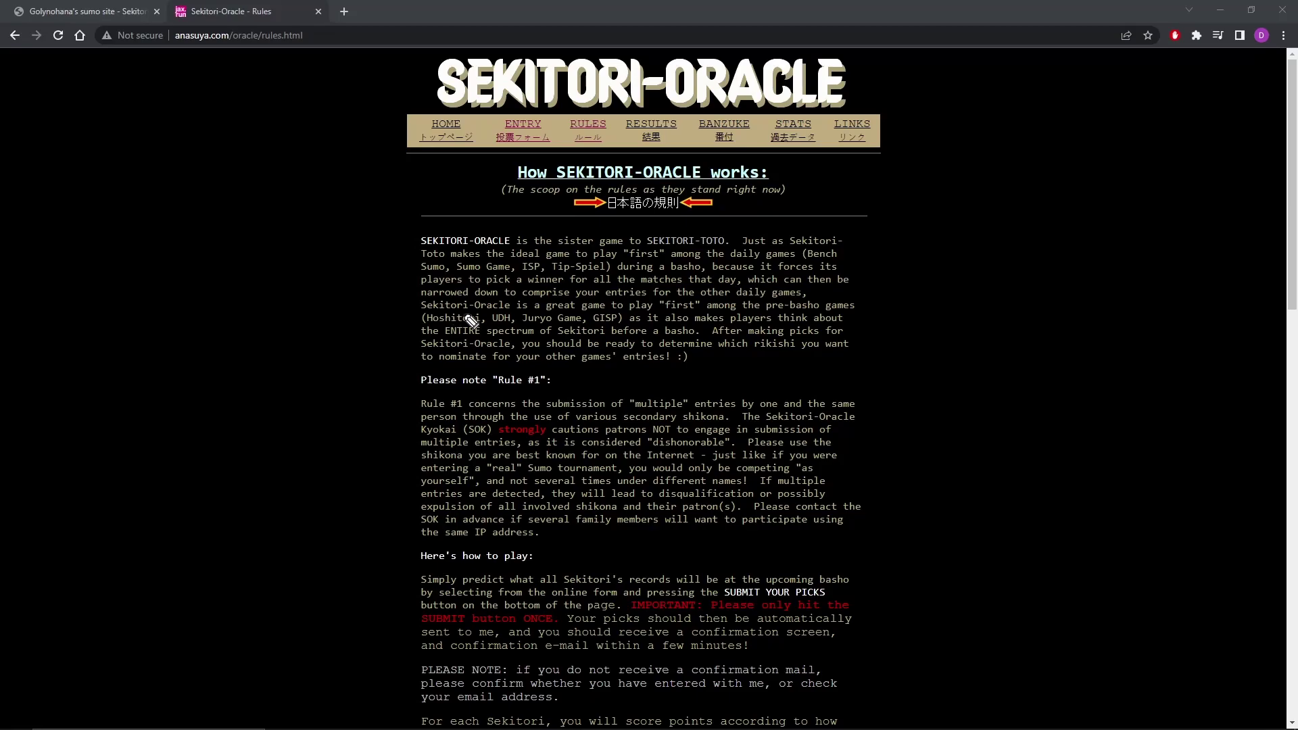
# Underline 'first' and 'ENTIRE spectrum of Sekitori' in the rules introduction in green
pyautogui.moveTo(661, 312); pyautogui.dragTo(697, 312)
pyautogui.moveTo(444, 336); pyautogui.dragTo(718, 342)
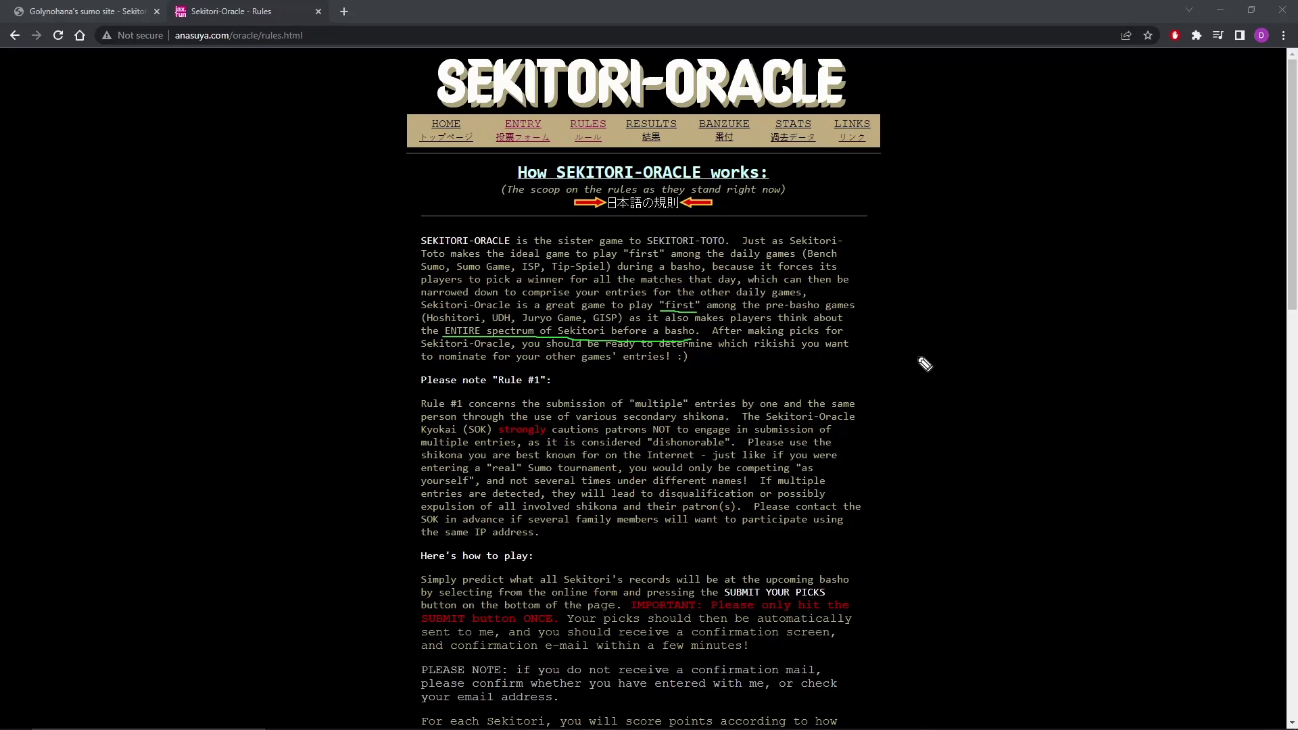
# Underline the 'Here's how to play:' heading and draw a downward arrow toward the instructions
pyautogui.scroll(-6, 920, 361)
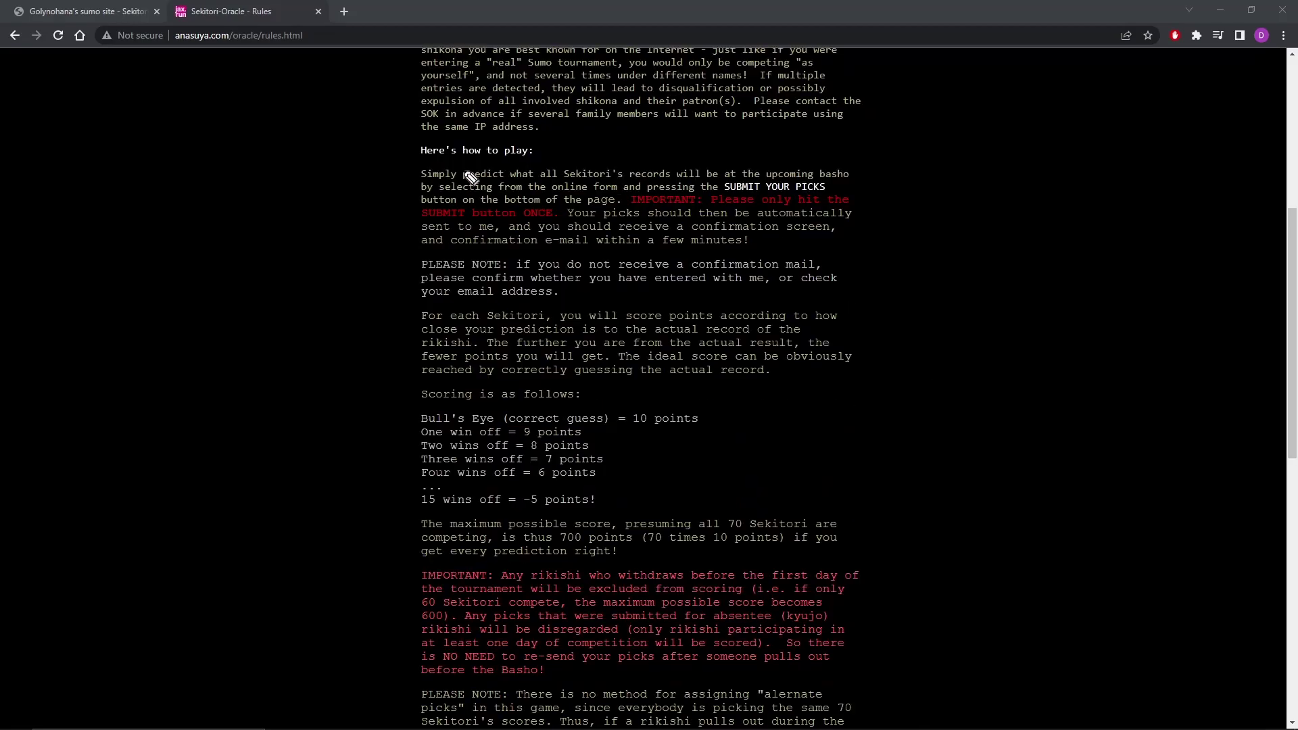
pyautogui.moveTo(416, 161); pyautogui.dragTo(561, 164)
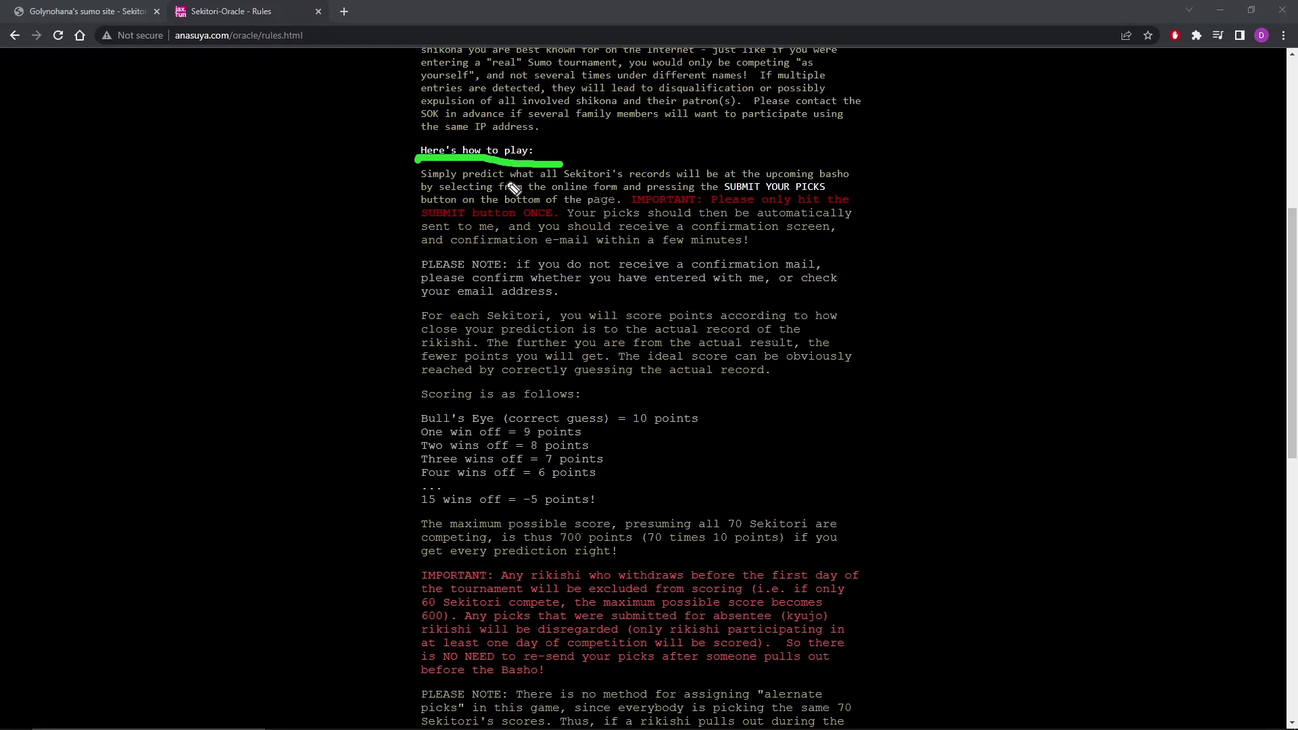
pyautogui.moveTo(651, 130)
pyautogui.mouseDown()
pyautogui.moveTo(647, 156)
pyautogui.moveTo(664, 157)
pyautogui.moveTo(665, 141)
pyautogui.moveTo(648, 157)
pyautogui.mouseUp()
# Mark the Bull's Eye 10-point line, scroll past the prizes, and bring up the Hatsu Basho 2023 entry form
pyautogui.moveTo(714, 420); pyautogui.dragTo(737, 421)
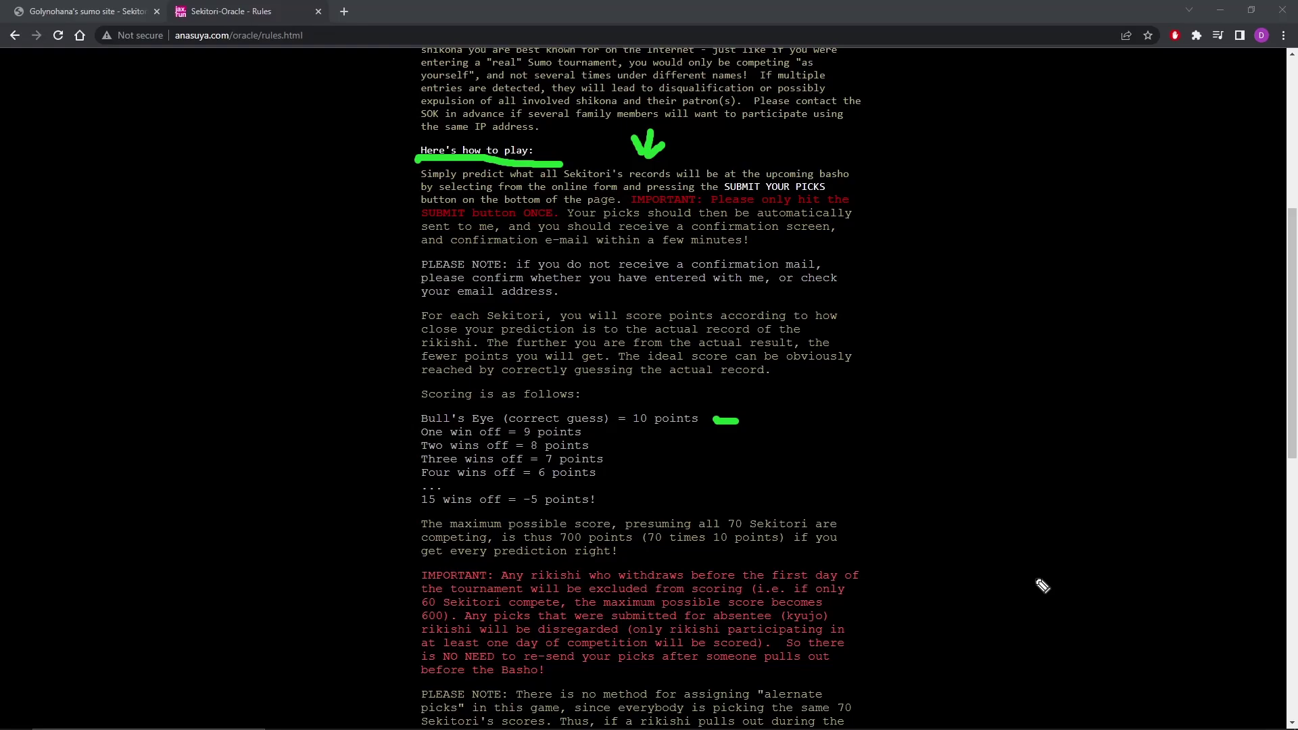
pyautogui.scroll(-6, 1041, 585)
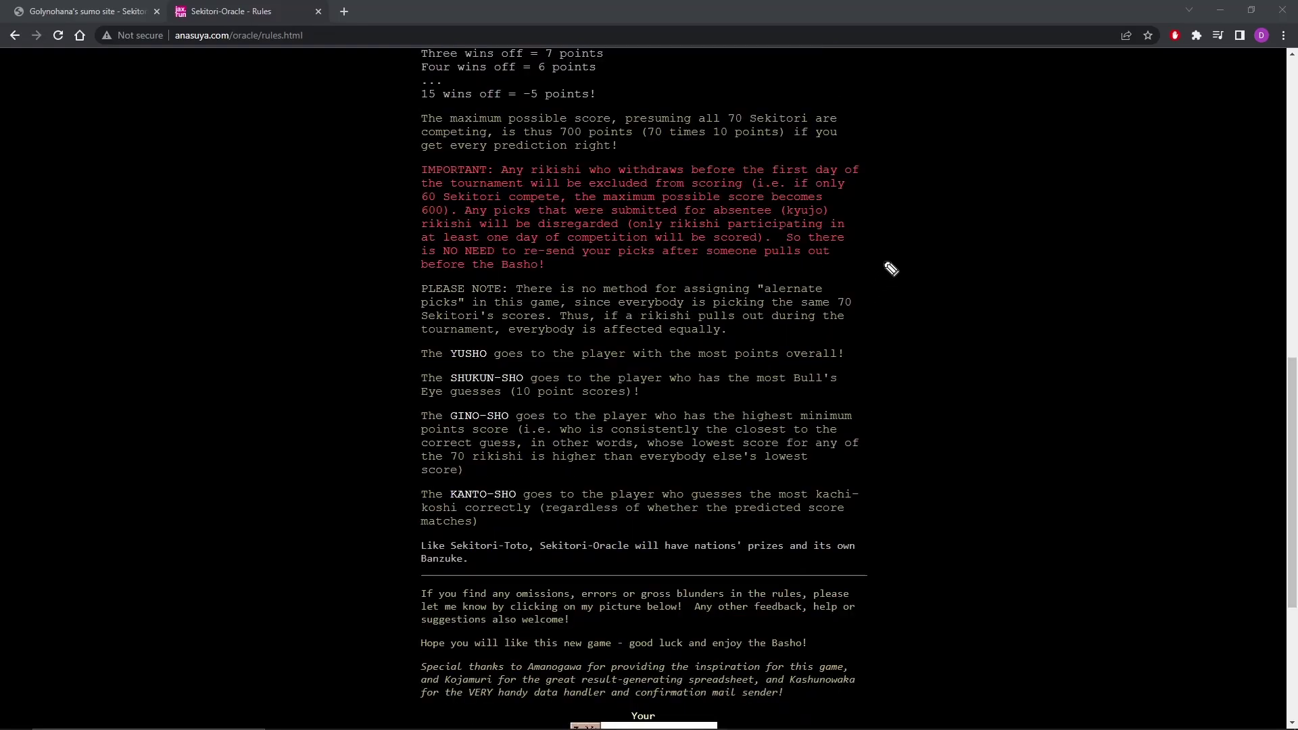
pyautogui.moveTo(885, 261)
pyautogui.mouseDown()
pyautogui.moveTo(846, 282)
pyautogui.moveTo(870, 288)
pyautogui.mouseUp()
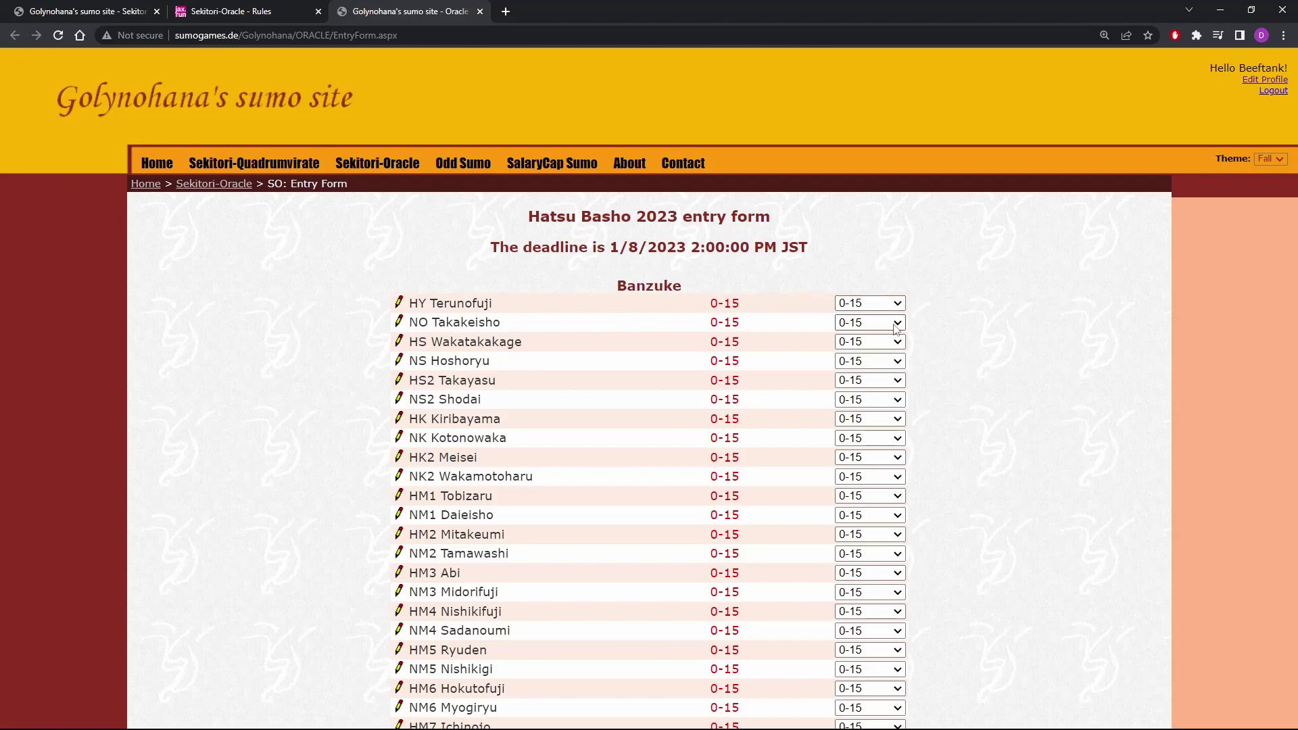
# Pick 8-7 for Takakeisho and 11-4 for Wakatakakage on the entry form
pyautogui.click(897, 327)
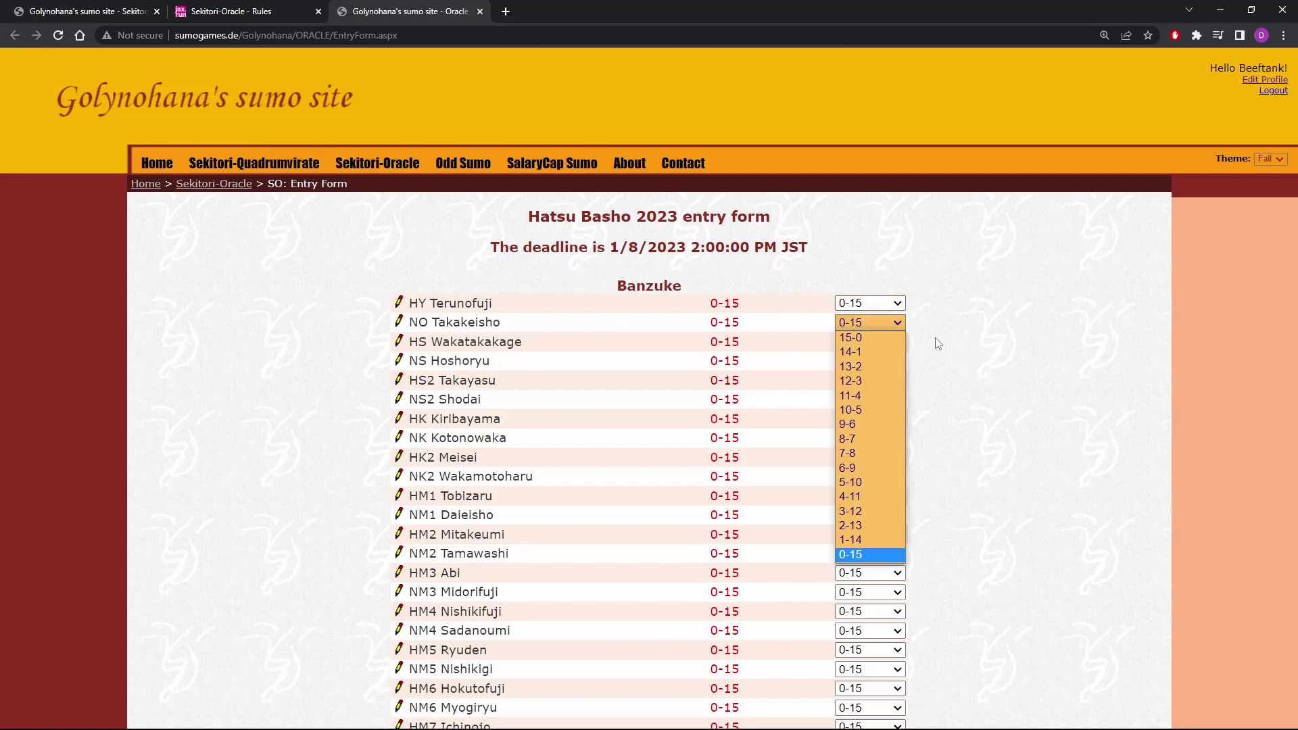
pyautogui.click(876, 439)
pyautogui.click(879, 342)
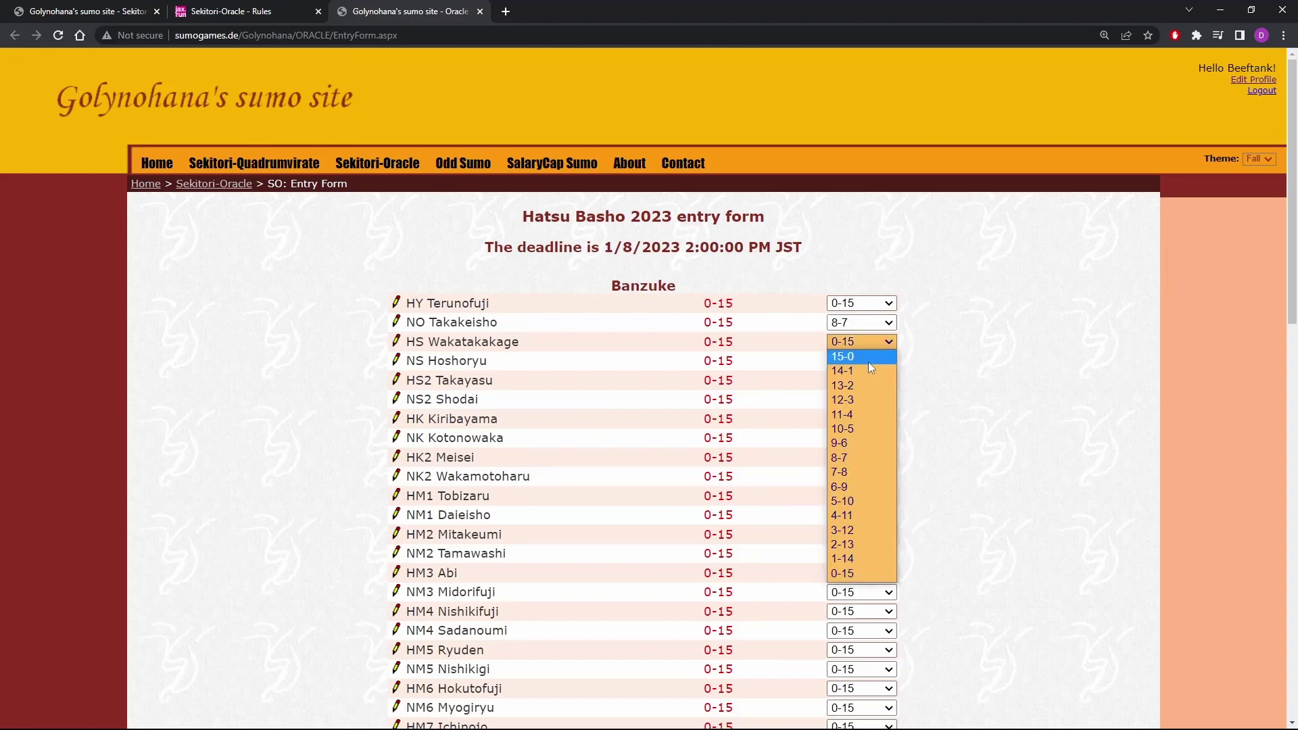
pyautogui.click(869, 414)
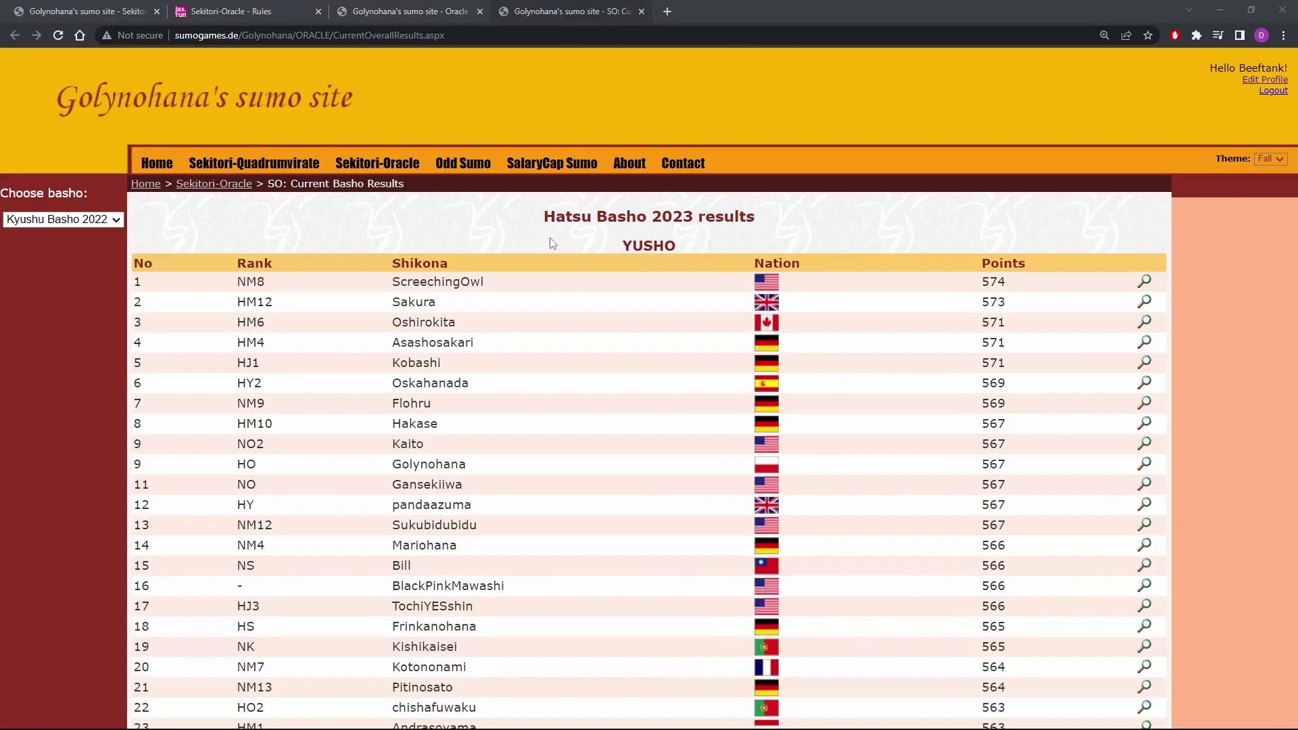
# Underline the Hatsu Basho 2023 results title, mark the 574-point total, and open row 1's details
pyautogui.moveTo(562, 228); pyautogui.dragTo(747, 229)
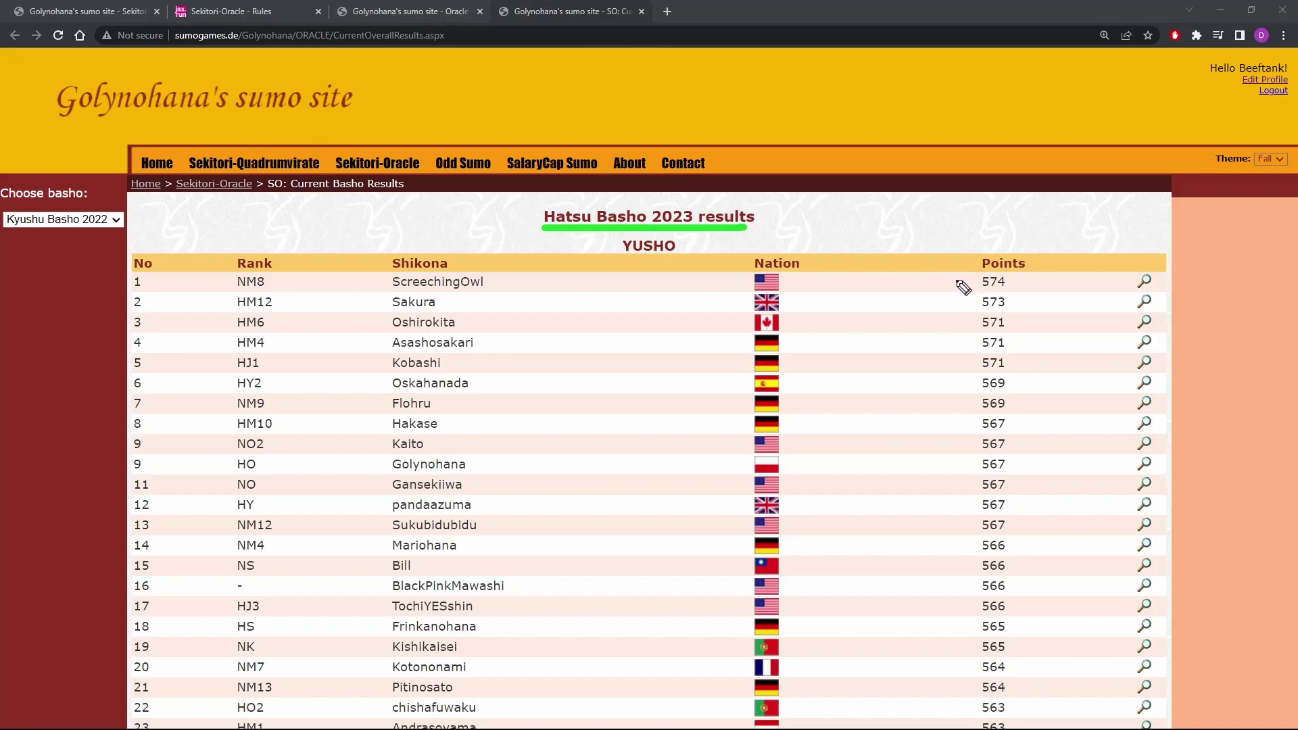
pyautogui.moveTo(953, 279); pyautogui.dragTo(974, 279)
pyautogui.scroll(-10, 868, 323)
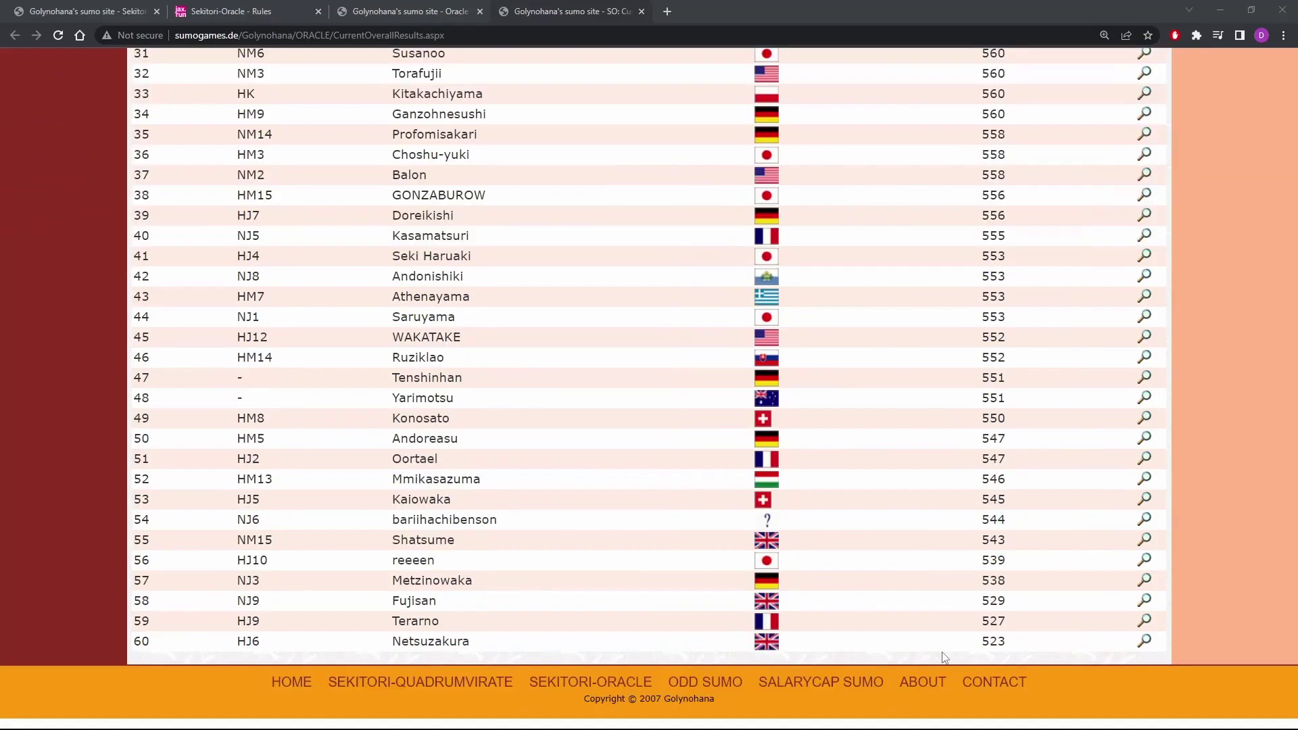
pyautogui.scroll(13, 934, 536)
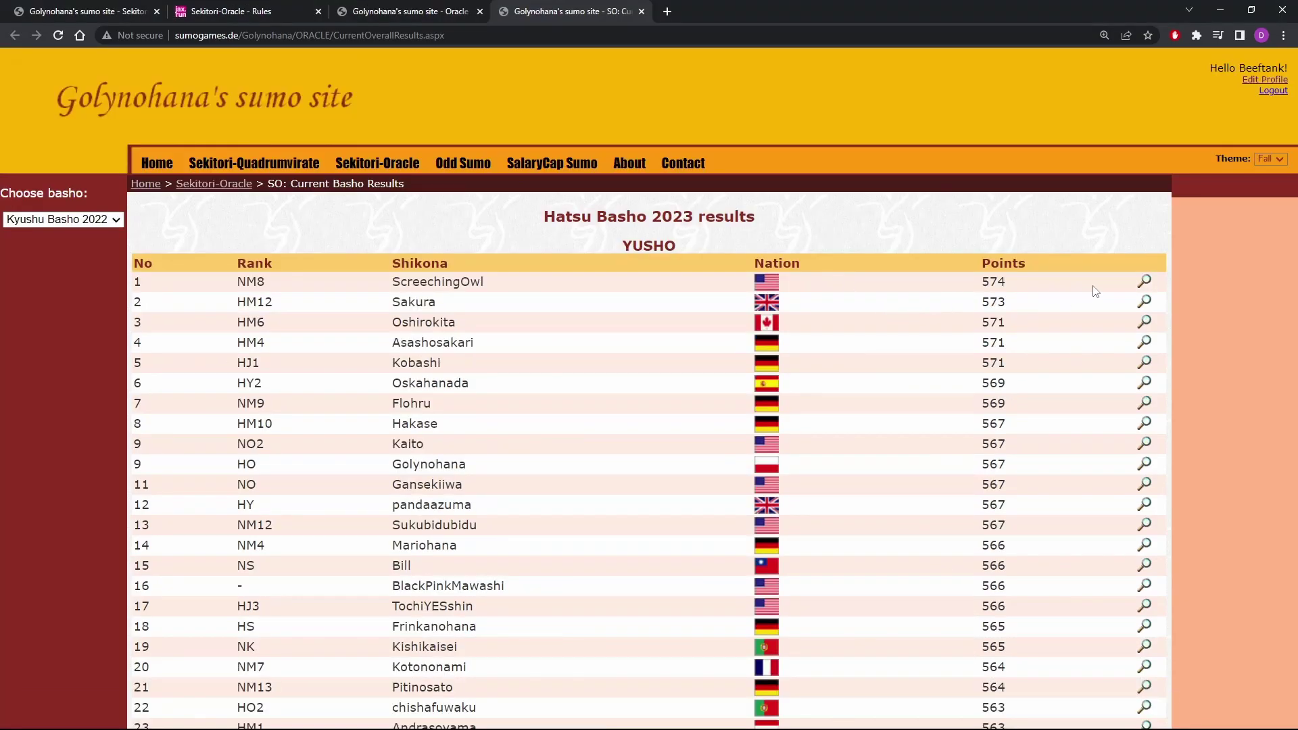
pyautogui.click(1145, 281)
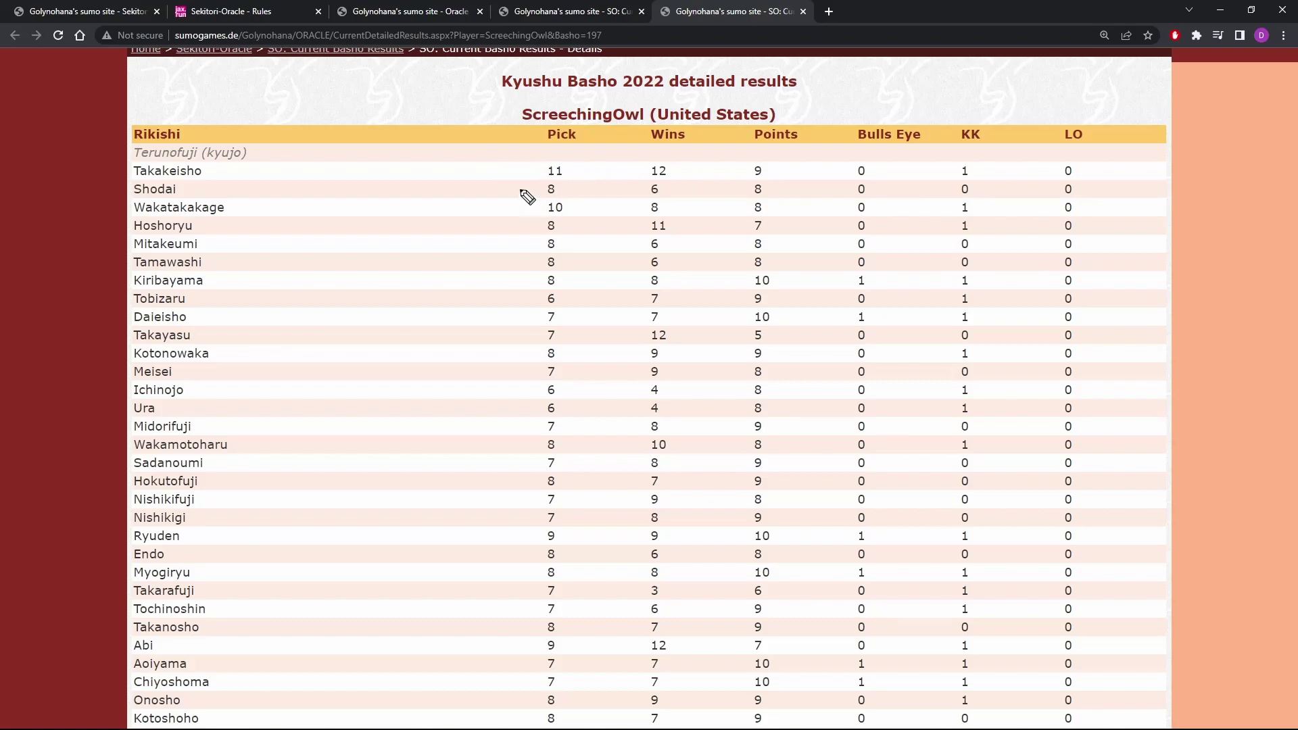
pyautogui.moveTo(505, 170); pyautogui.dragTo(533, 170)
pyautogui.moveTo(618, 171); pyautogui.dragTo(636, 171)
pyautogui.moveTo(724, 172); pyautogui.dragTo(741, 172)
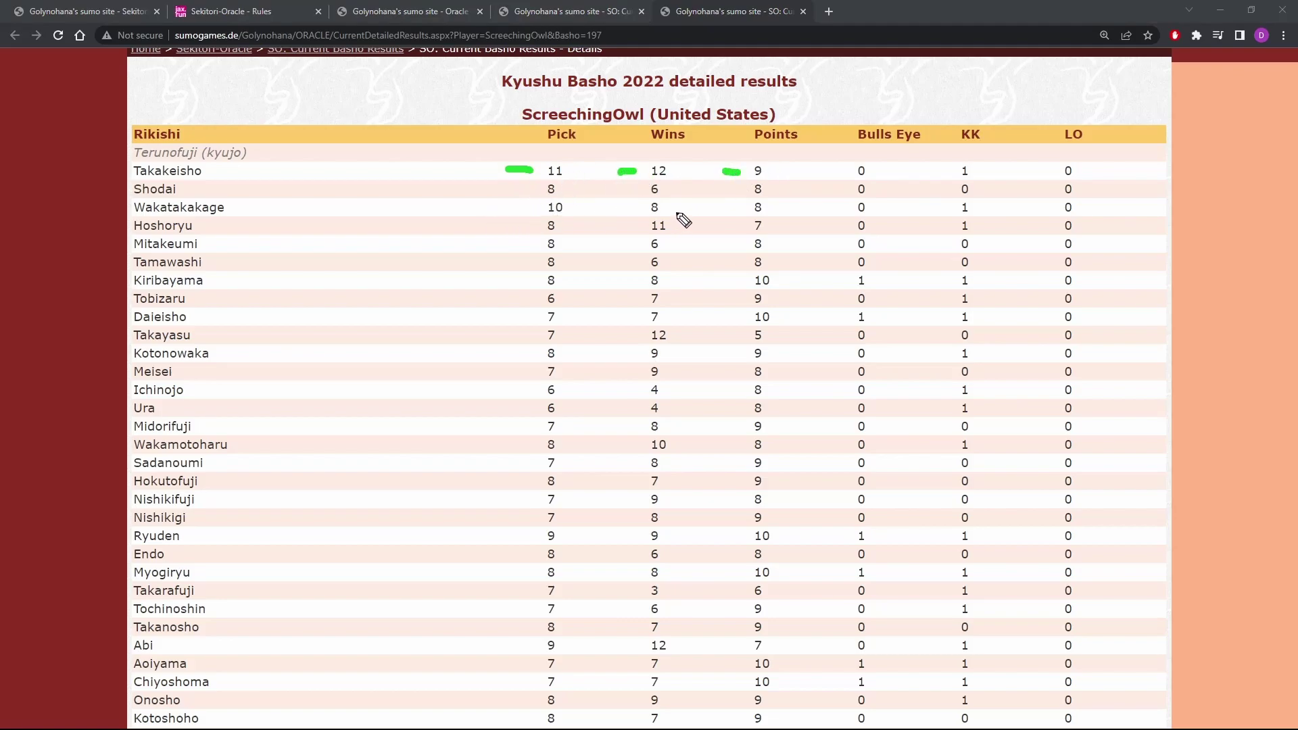
pyautogui.moveTo(522, 209); pyautogui.dragTo(539, 210)
pyautogui.moveTo(631, 211); pyautogui.dragTo(642, 210)
pyautogui.moveTo(733, 211); pyautogui.dragTo(747, 209)
pyautogui.moveTo(569, 300); pyautogui.dragTo(587, 303)
pyautogui.moveTo(669, 299); pyautogui.dragTo(726, 296)
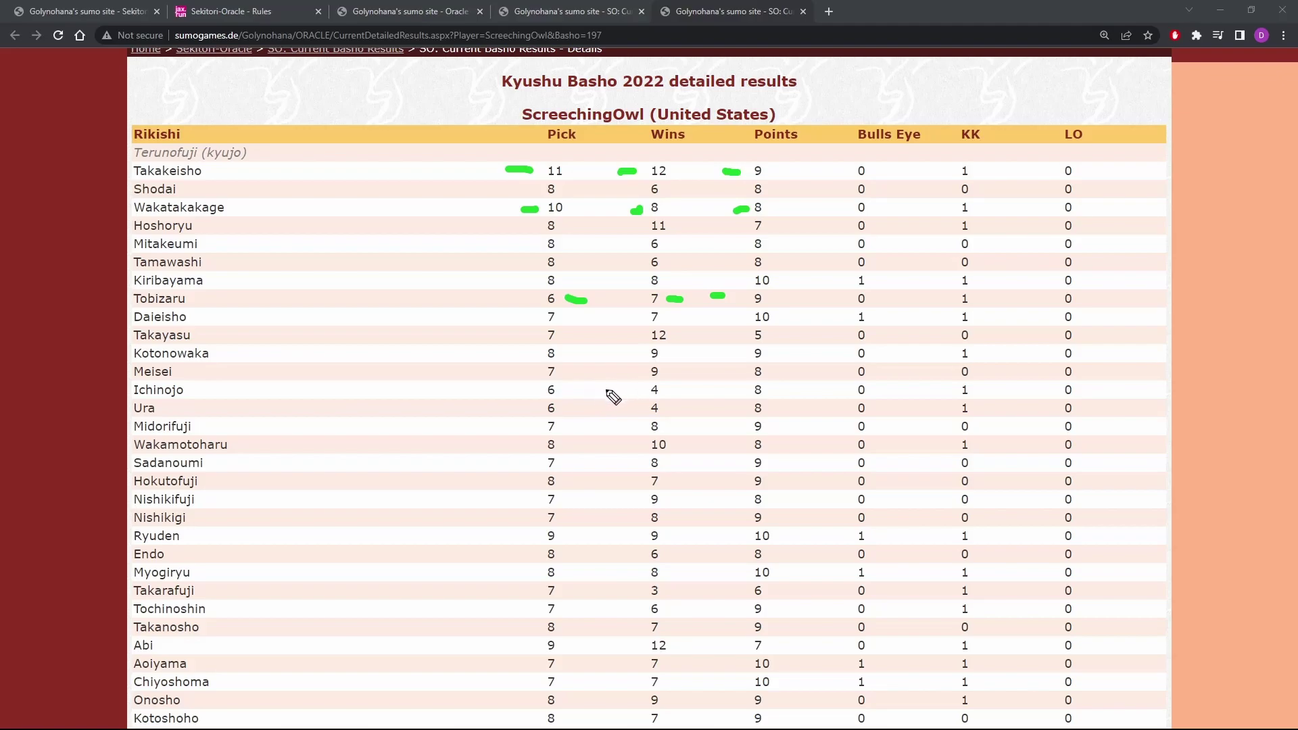
pyautogui.moveTo(609, 399)
pyautogui.mouseDown()
pyautogui.moveTo(612, 358)
pyautogui.moveTo(606, 403)
pyautogui.mouseUp()
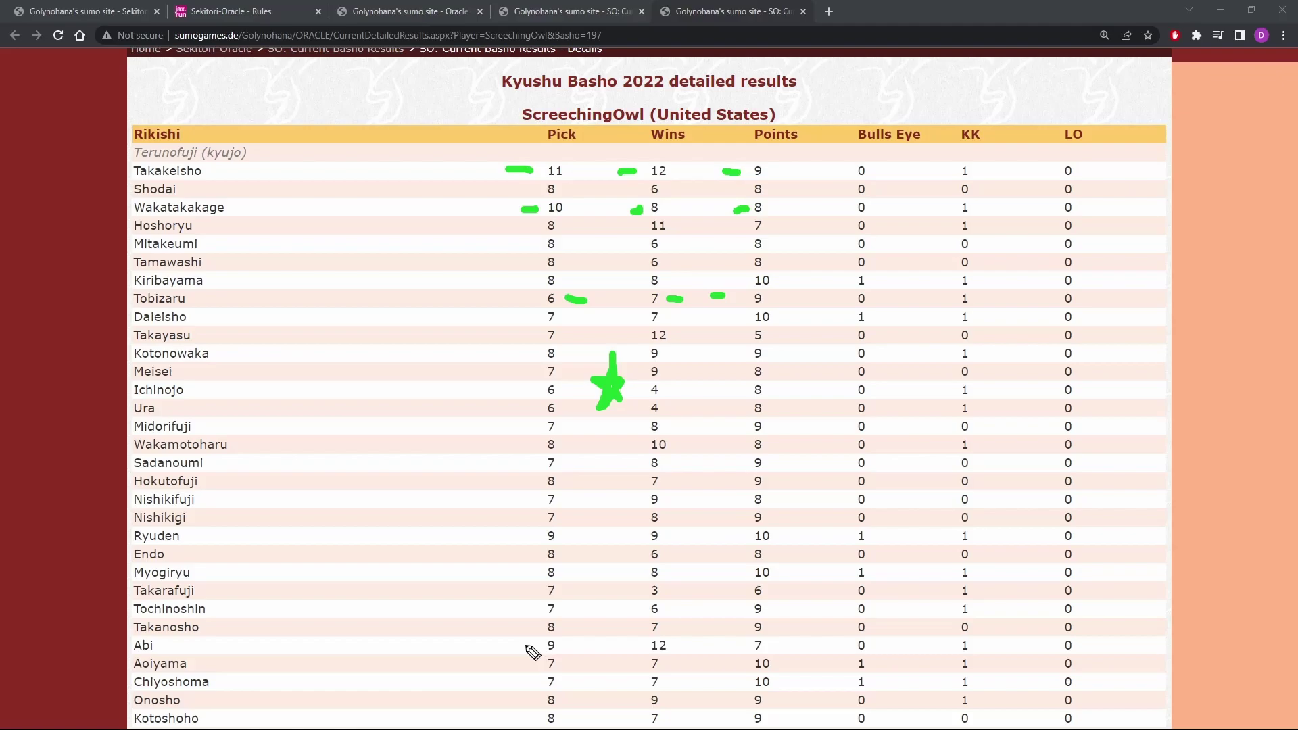
pyautogui.press('Escape')
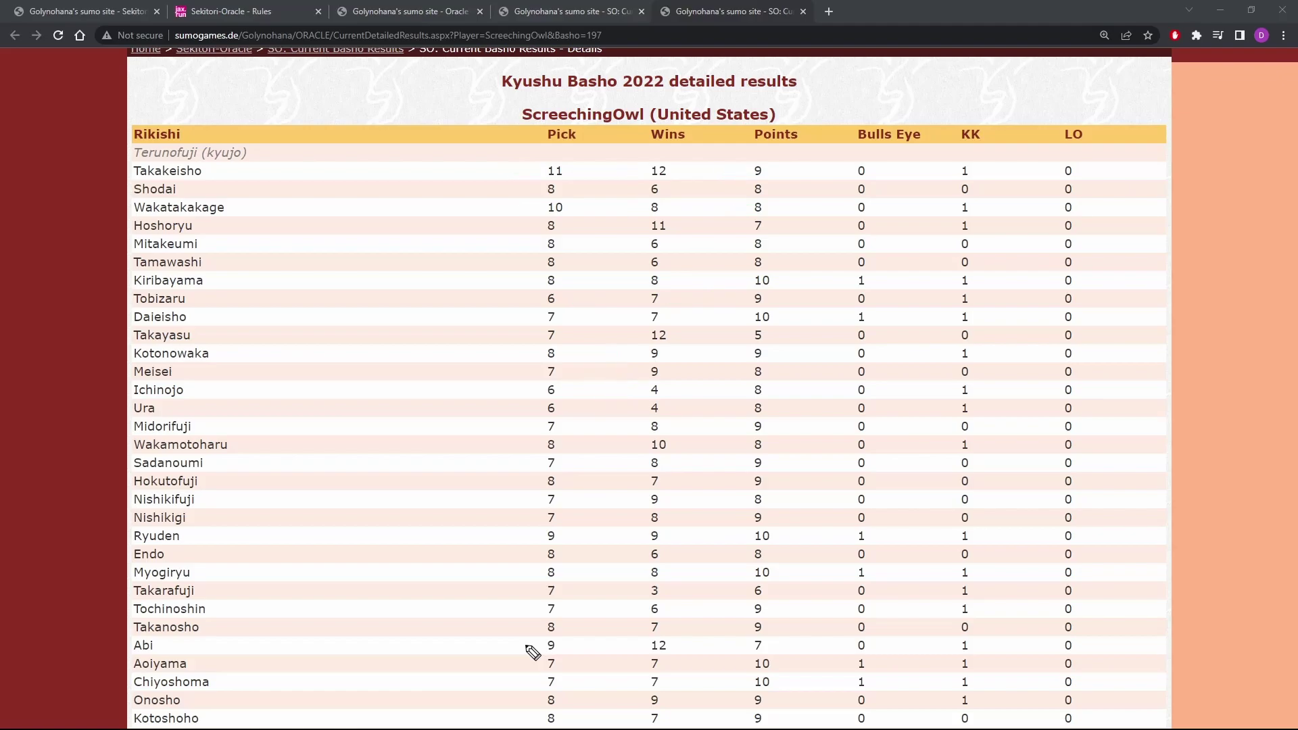
# Mark the picks of Okinoumi (6), Azumaryu (6), Atamifuji (9) and Kinbozan (10) down to the totals row
pyautogui.scroll(-5, 526, 634)
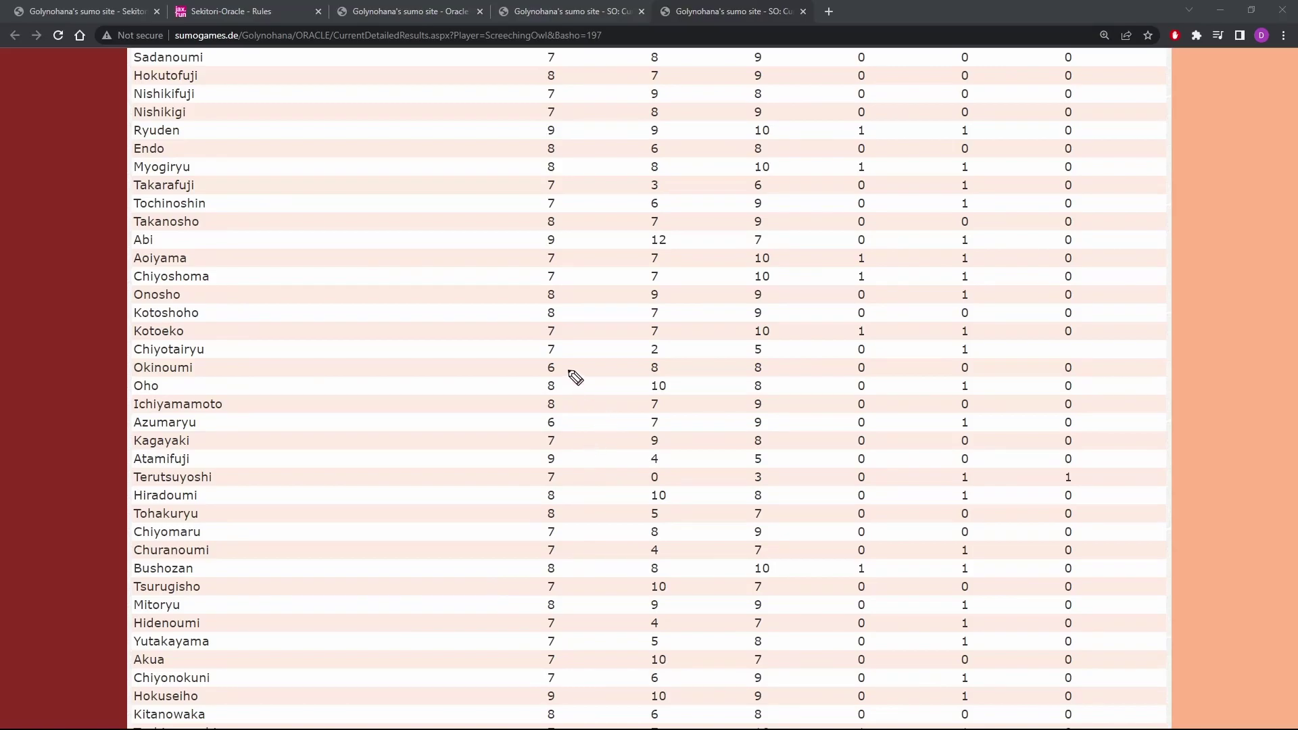
pyautogui.moveTo(570, 369)
pyautogui.mouseDown()
pyautogui.moveTo(603, 369)
pyautogui.moveTo(582, 347)
pyautogui.moveTo(599, 348)
pyautogui.mouseUp()
pyautogui.moveTo(571, 423); pyautogui.dragTo(598, 422)
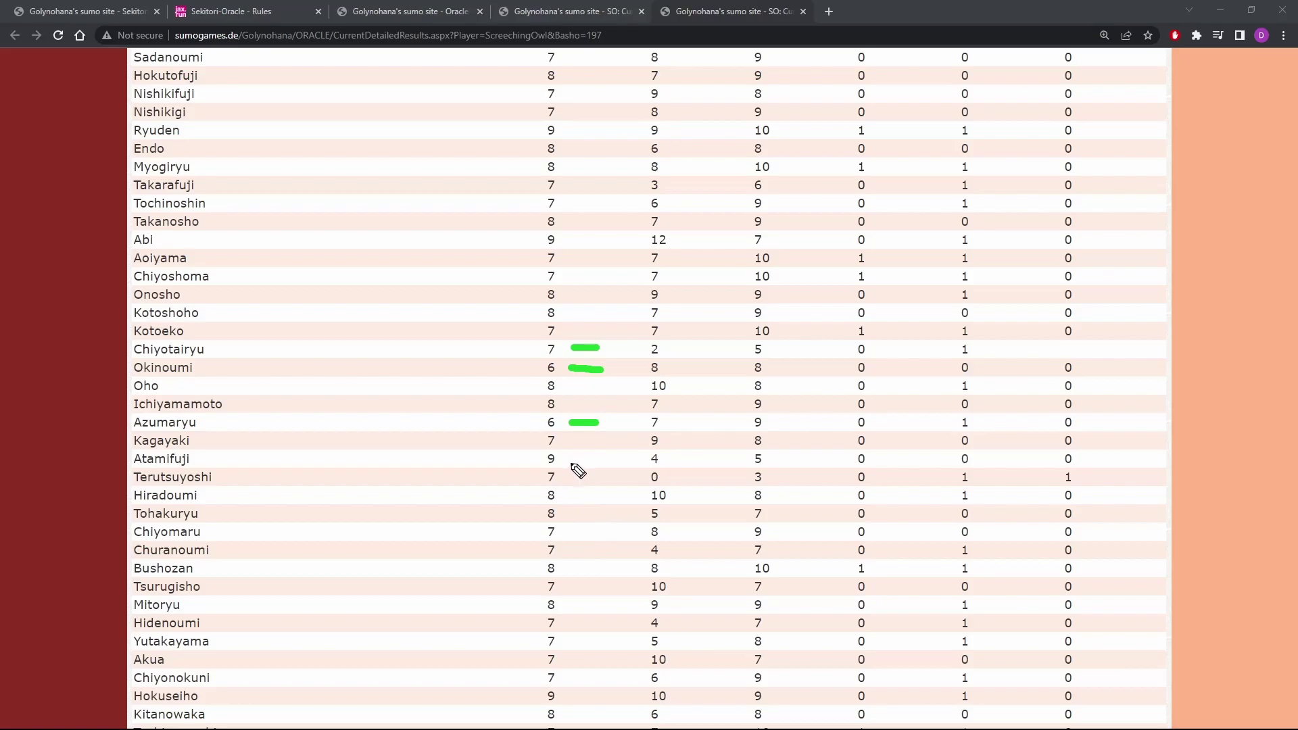
pyautogui.moveTo(569, 459); pyautogui.dragTo(605, 461)
pyautogui.scroll(-6, 582, 595)
pyautogui.moveTo(573, 358); pyautogui.dragTo(599, 359)
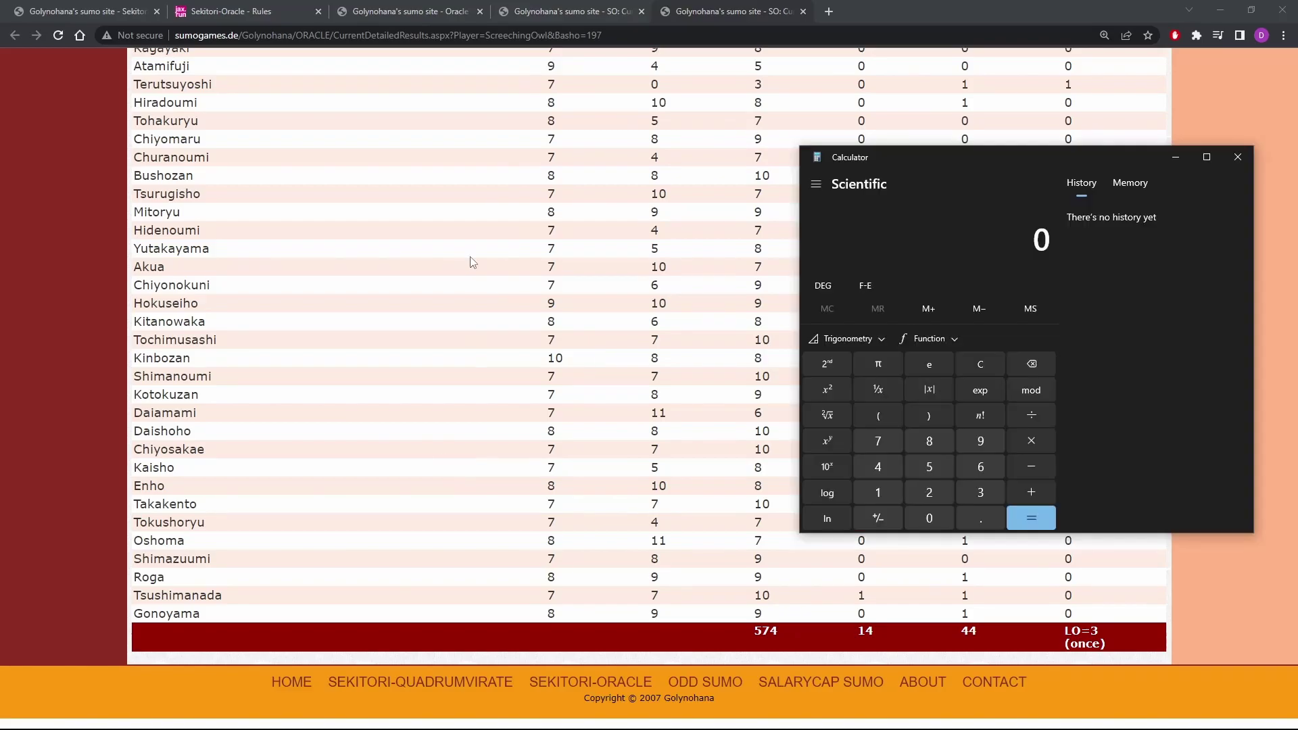
# Sum the per-wrestler values (6, 8, 10, 7, …) in Calculator to reach 565
pyautogui.scroll(15, 472, 262)
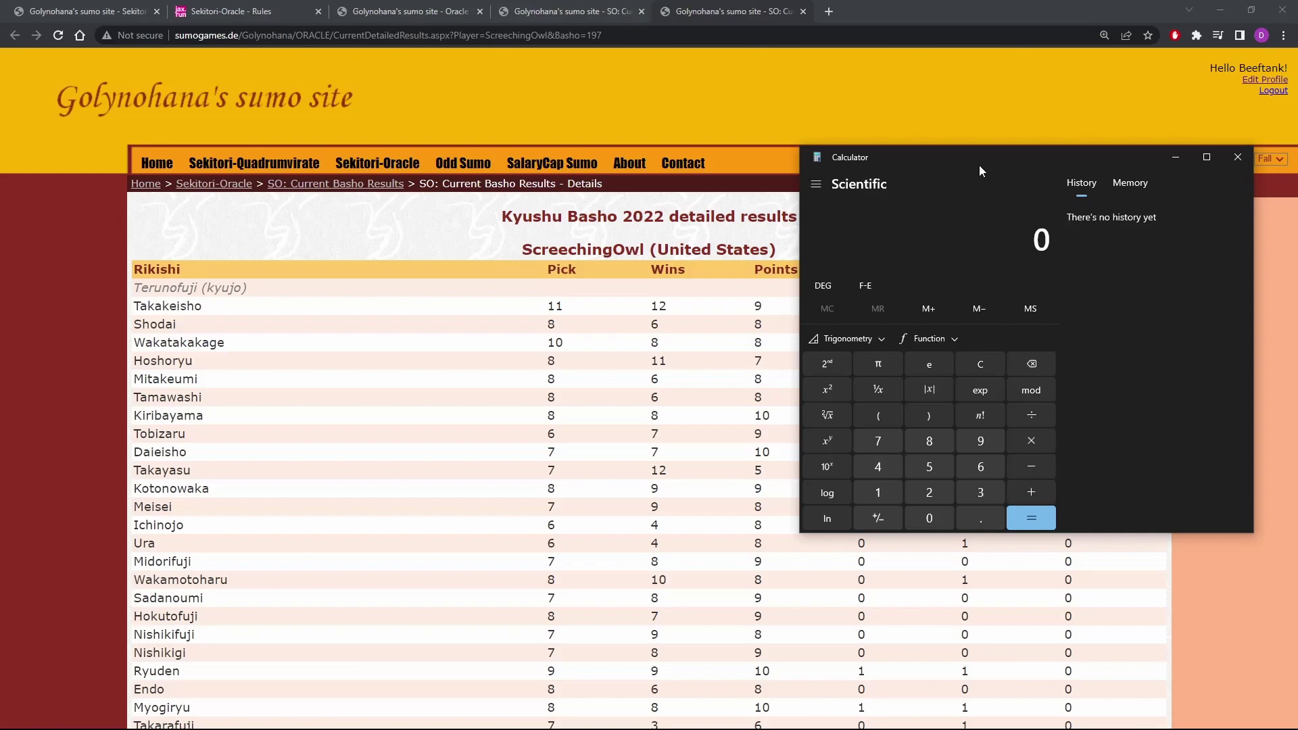
pyautogui.press('6')
pyautogui.press('8')
pyautogui.press('+')
pyautogui.press('1')
pyautogui.press('0')
pyautogui.press('+')
pyautogui.press('7')
pyautogui.press('+')
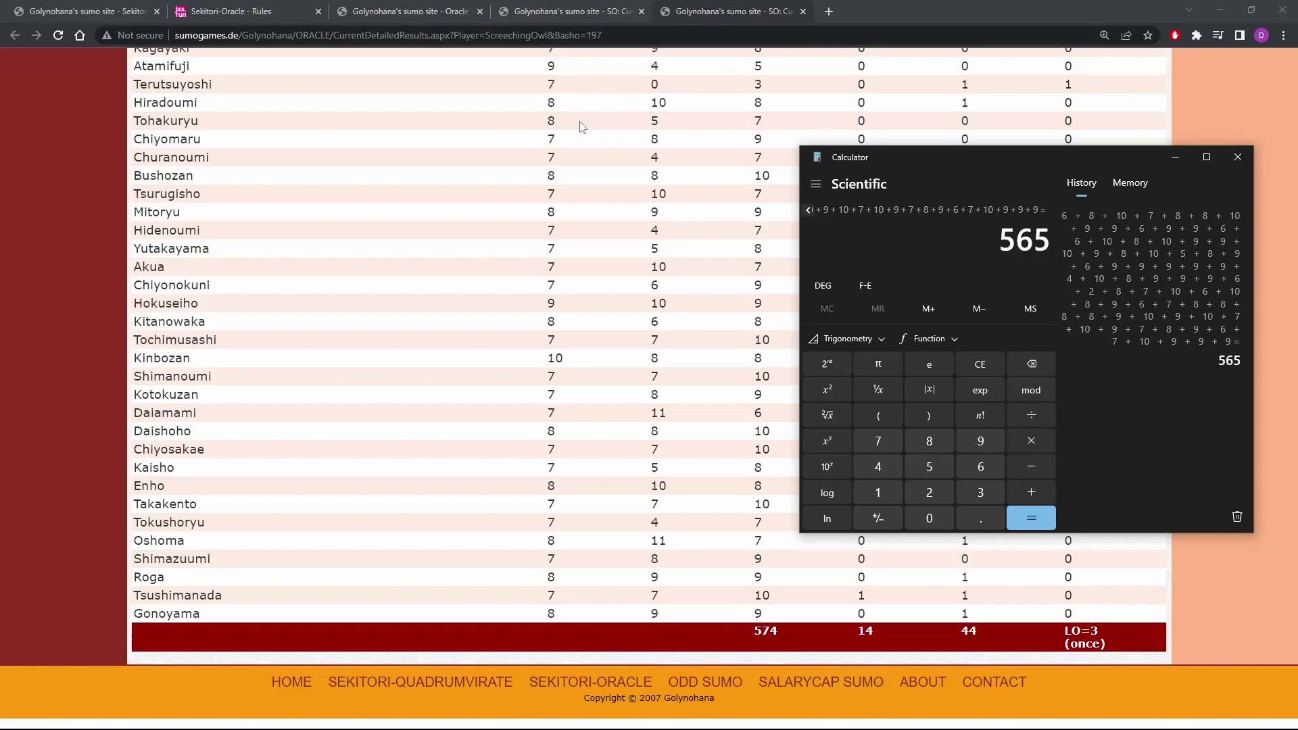
# Return to the Hatsu Basho 2023 standings and handwrite 565 above the table
pyautogui.hotkey('ctrl', 'shift', 'Tab')
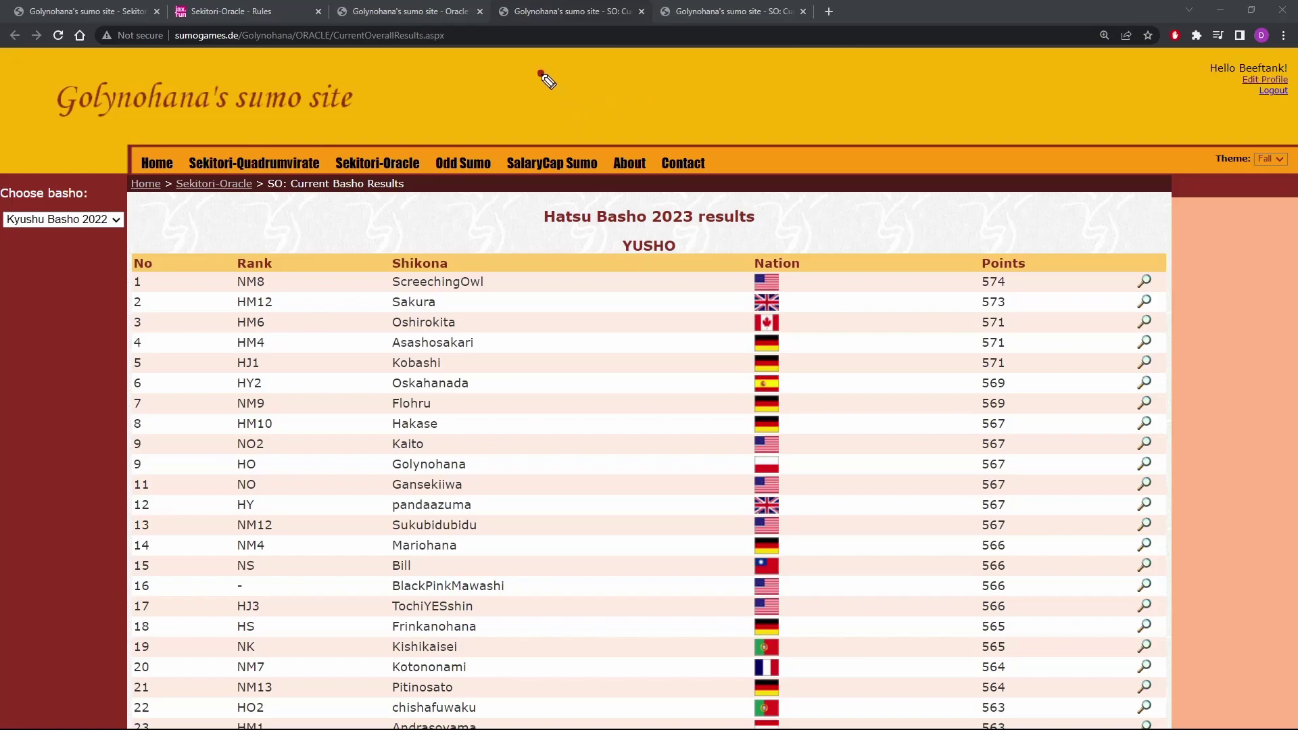
pyautogui.moveTo(538, 72)
pyautogui.mouseDown()
pyautogui.moveTo(566, 168)
pyautogui.moveTo(550, 167)
pyautogui.moveTo(605, 70)
pyautogui.mouseUp()
pyautogui.moveTo(715, 70)
pyautogui.mouseDown()
pyautogui.moveTo(653, 123)
pyautogui.moveTo(670, 133)
pyautogui.moveTo(635, 146)
pyautogui.mouseUp()
pyautogui.moveTo(747, 73)
pyautogui.mouseDown()
pyautogui.moveTo(744, 94)
pyautogui.moveTo(784, 152)
pyautogui.moveTo(756, 121)
pyautogui.moveTo(831, 71)
pyautogui.mouseUp()
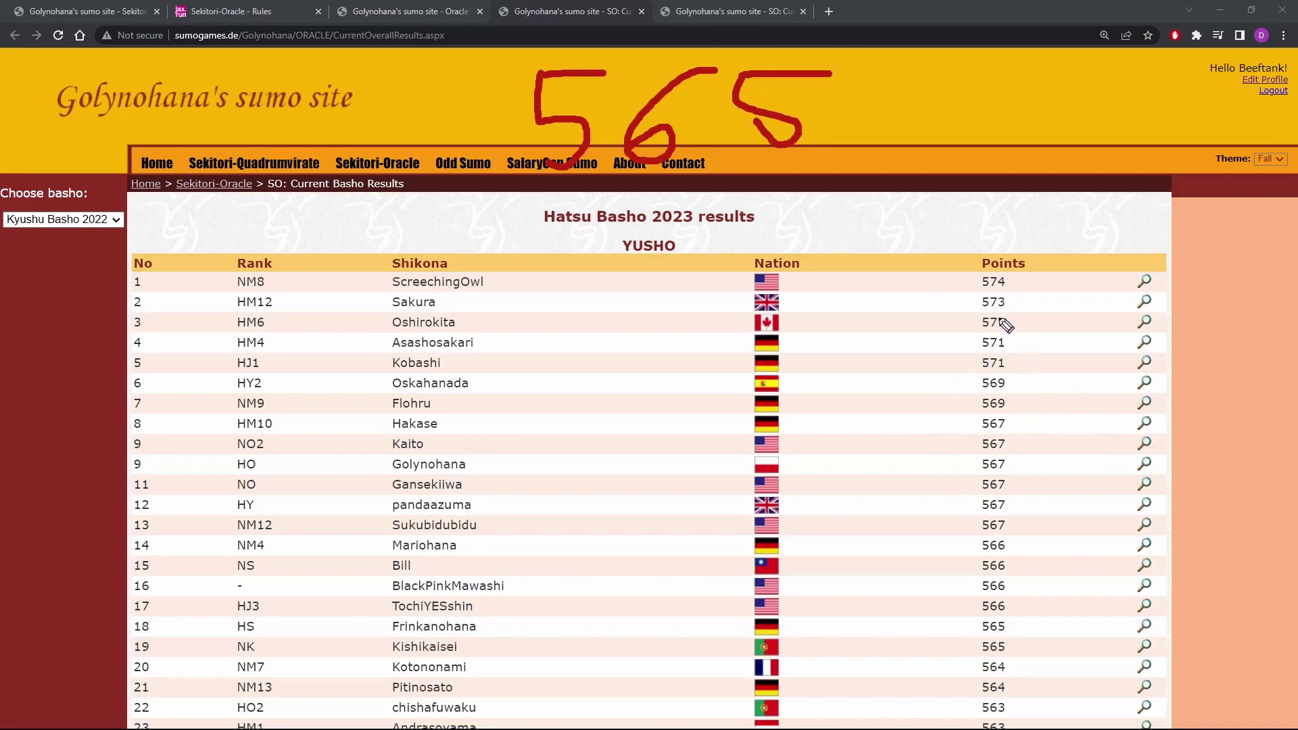
# Mark the 574 and 573 point totals and the 565 score in row 18
pyautogui.click(953, 285)
pyautogui.moveTo(953, 285)
pyautogui.mouseDown()
pyautogui.moveTo(974, 284)
pyautogui.moveTo(983, 304)
pyautogui.mouseUp()
pyautogui.moveTo(964, 628); pyautogui.dragTo(937, 629)
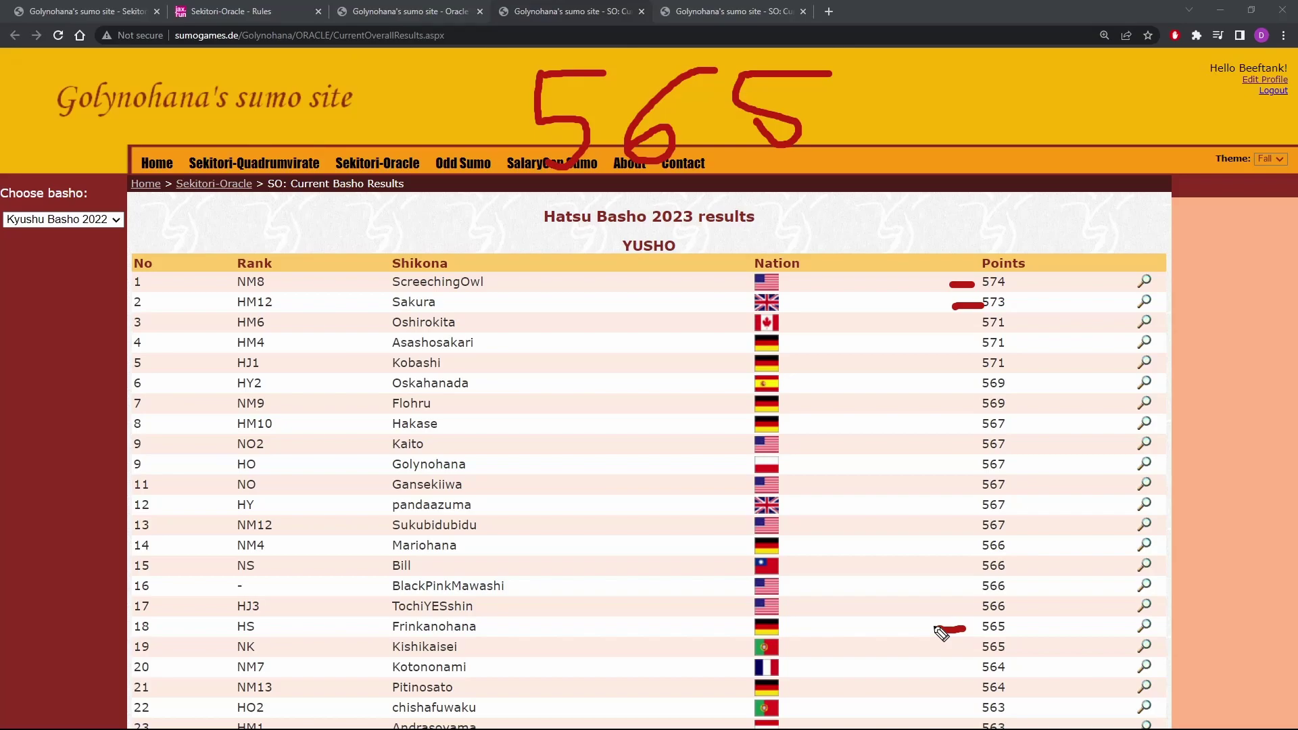
pyautogui.scroll(-12, 944, 498)
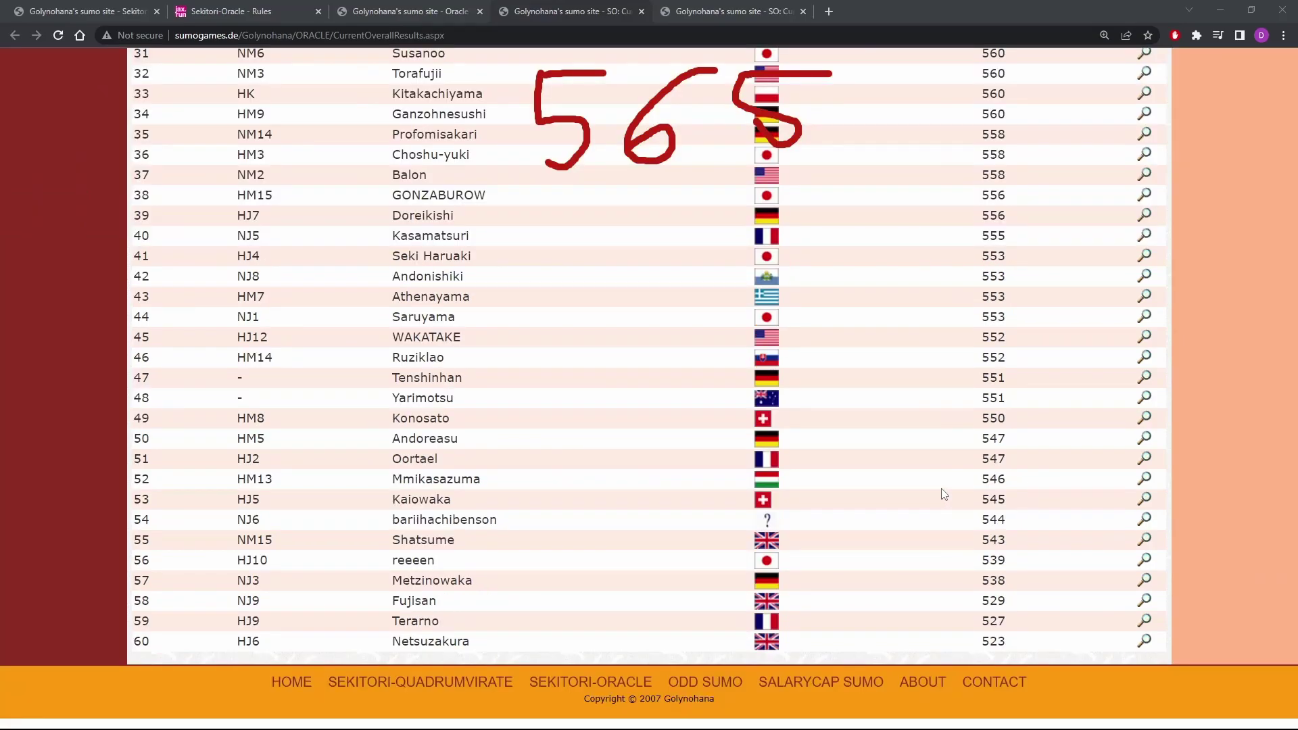
pyautogui.scroll(12, 945, 494)
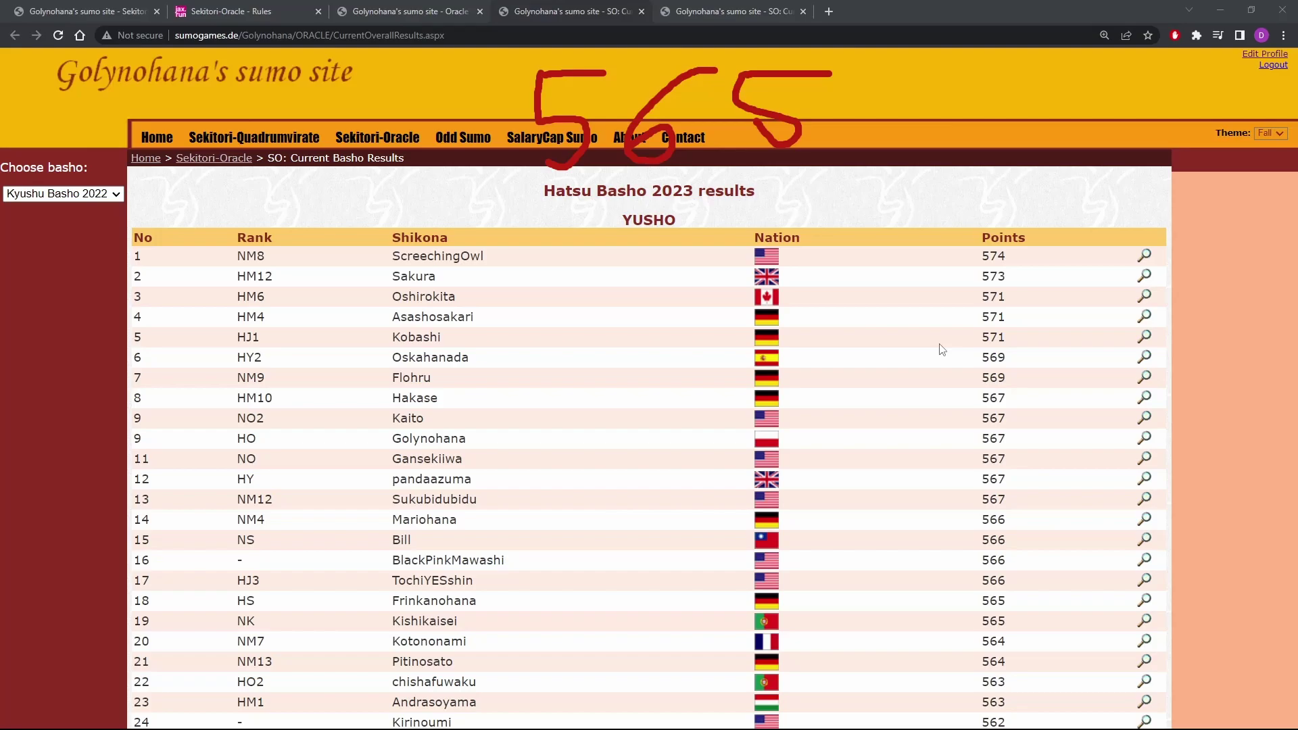
# Return to the entry form, scroll down, and leave Abi's pick at 8-7
pyautogui.hotkey('ctrl', 'shift', 'Tab')
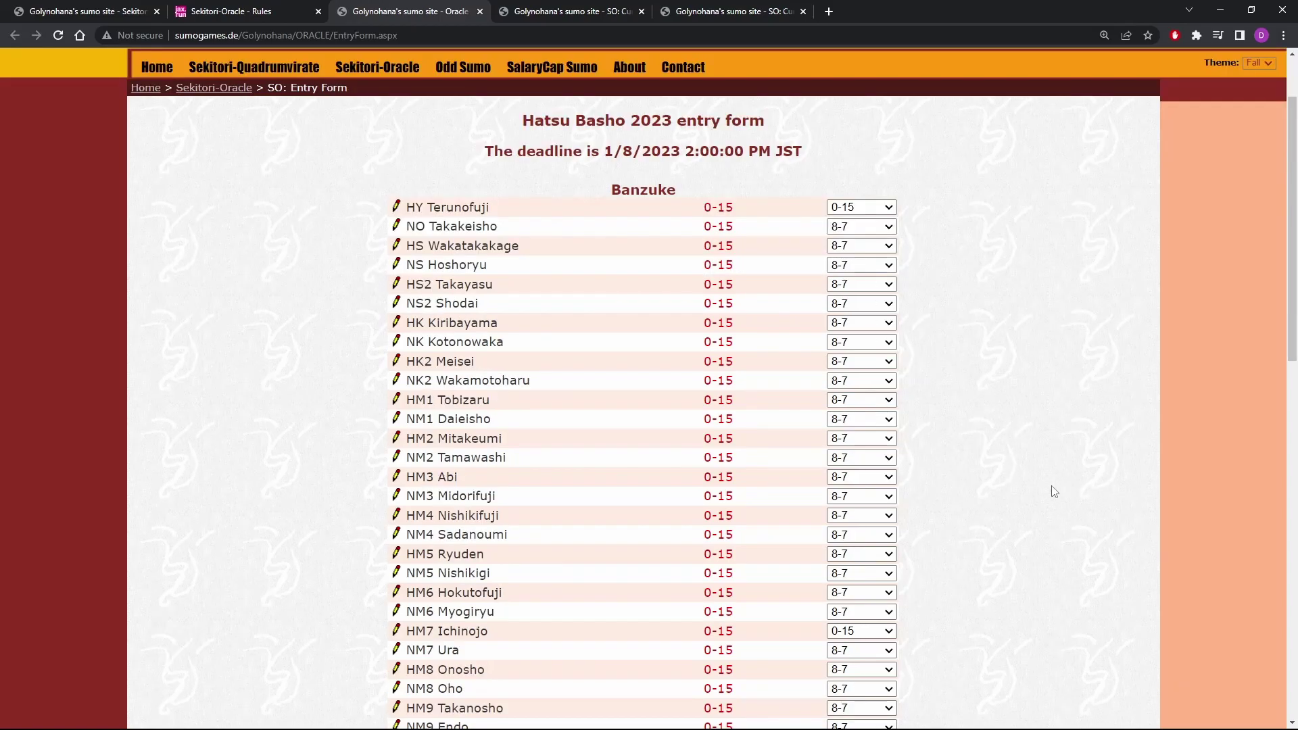
pyautogui.moveTo(1294, 147); pyautogui.dragTo(1278, 264)
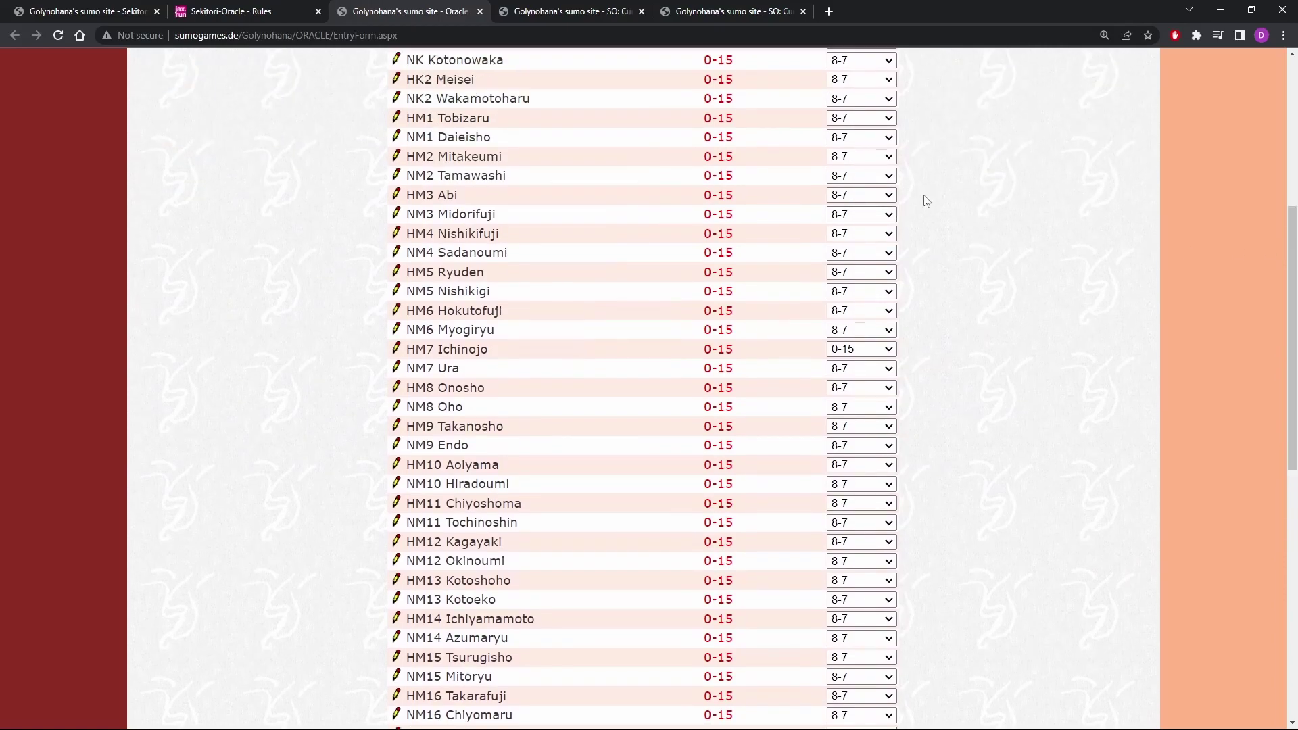
pyautogui.click(885, 196)
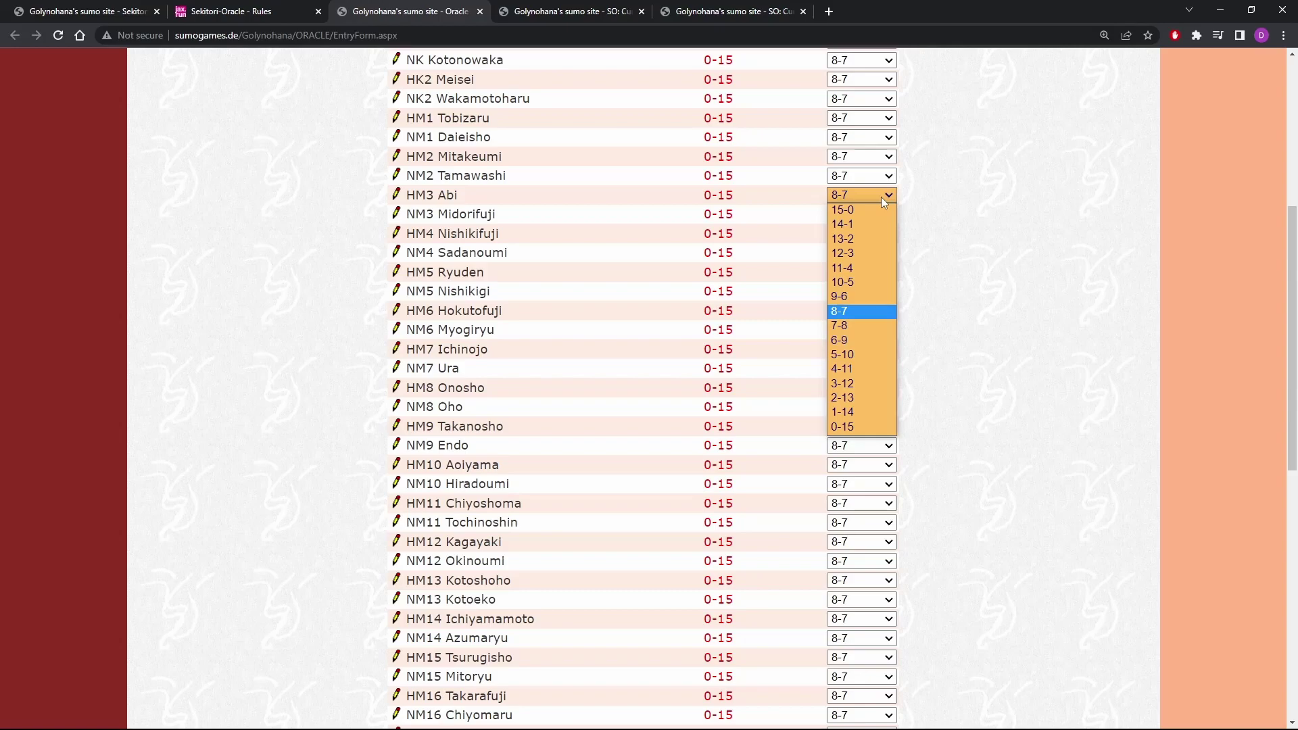
pyautogui.click(884, 200)
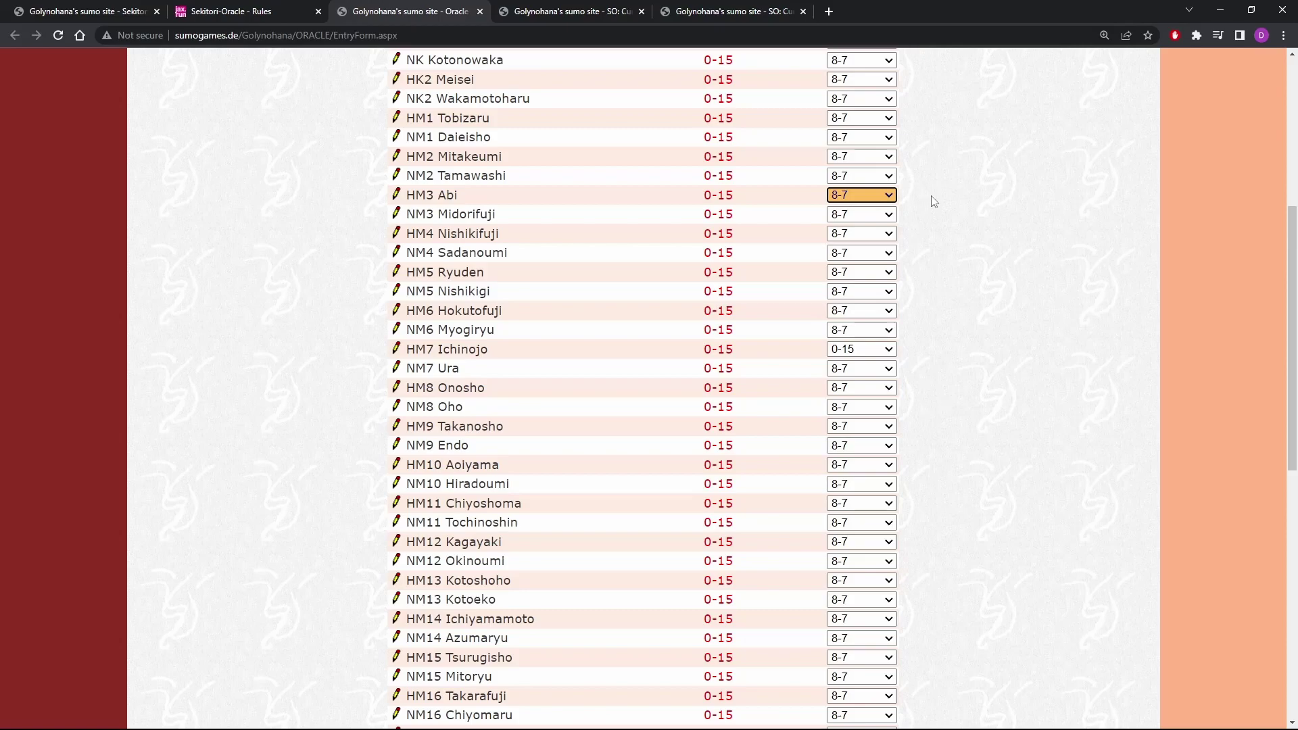
# Try 6-9 and 7-8 for Midorifuji before keeping 8-7, and 9-6 for Nishikifuji and Sadanoumi
pyautogui.press('Tab')
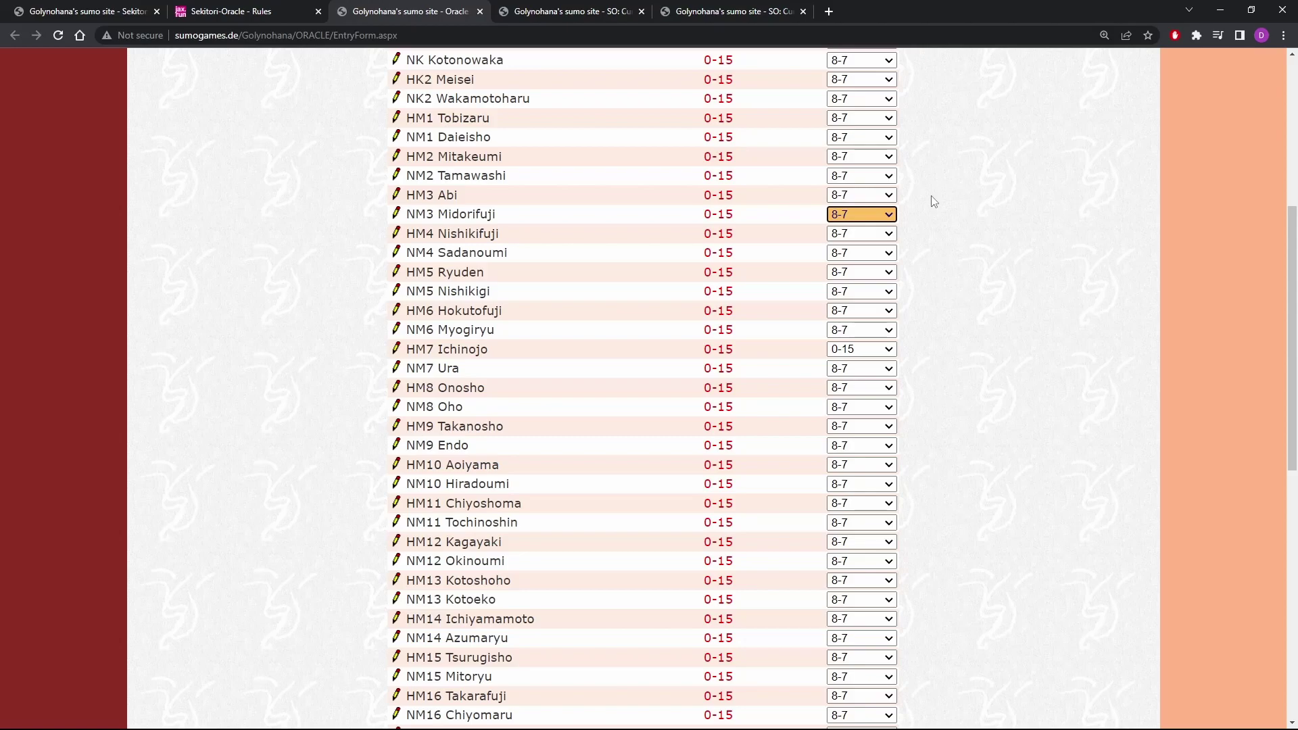
pyautogui.press('6')
pyautogui.press('7')
pyautogui.press('8')
pyautogui.press('Tab')
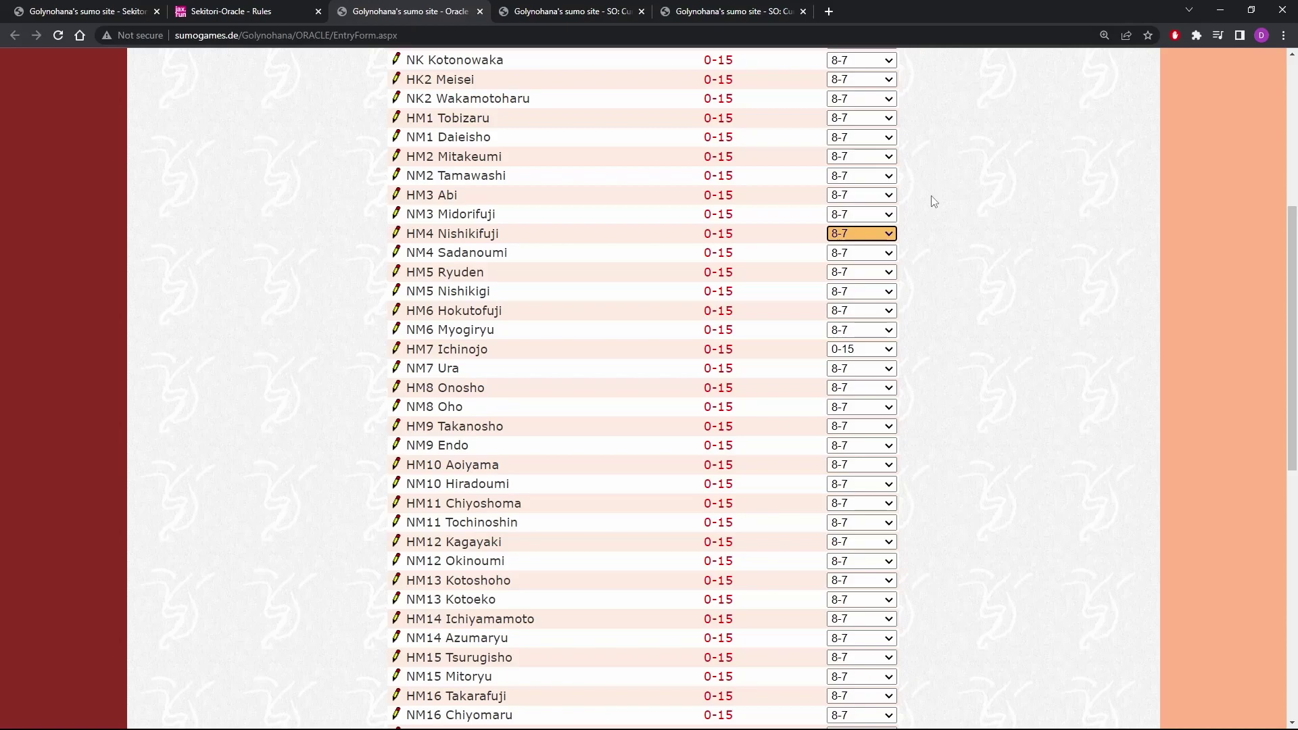
pyautogui.press('9')
pyautogui.press('Tab')
pyautogui.press('9')
pyautogui.press('Tab')
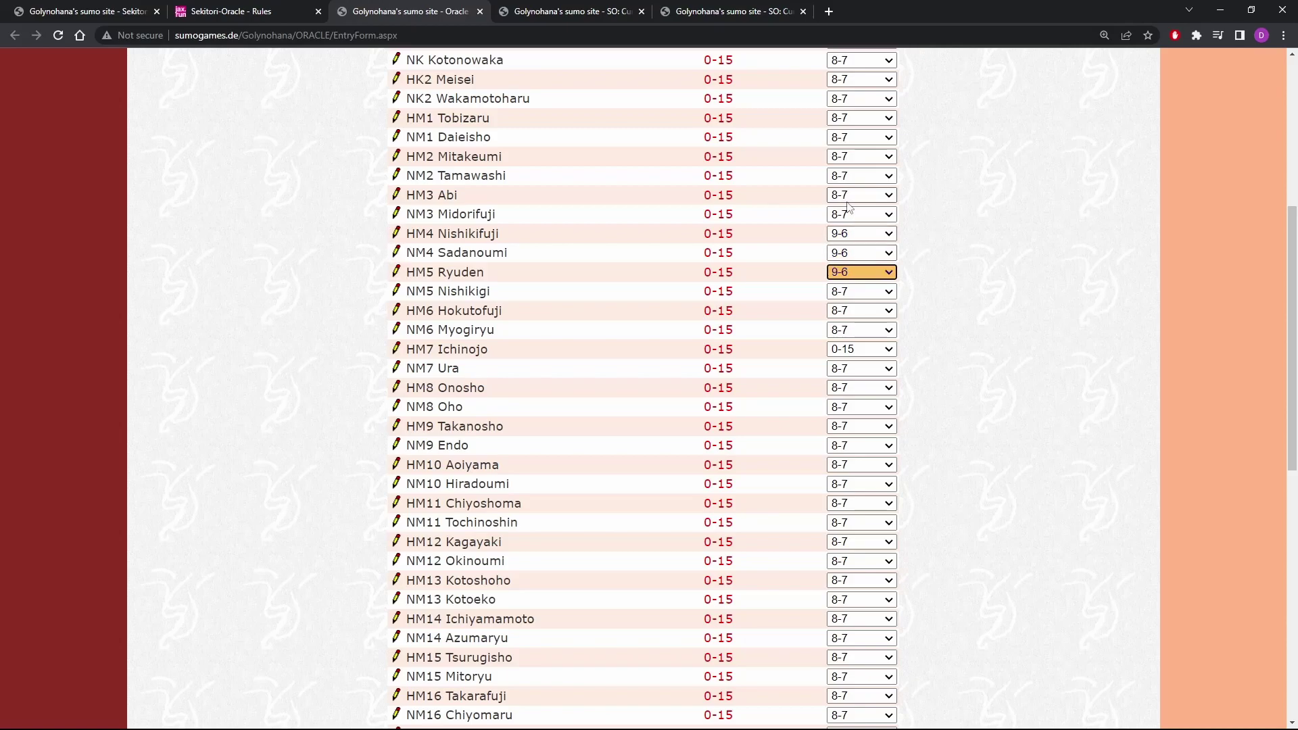
# Reset Nishikifuji, Sadanoumi and Ryuden to 8-7
pyautogui.click(860, 234)
pyautogui.click(848, 350)
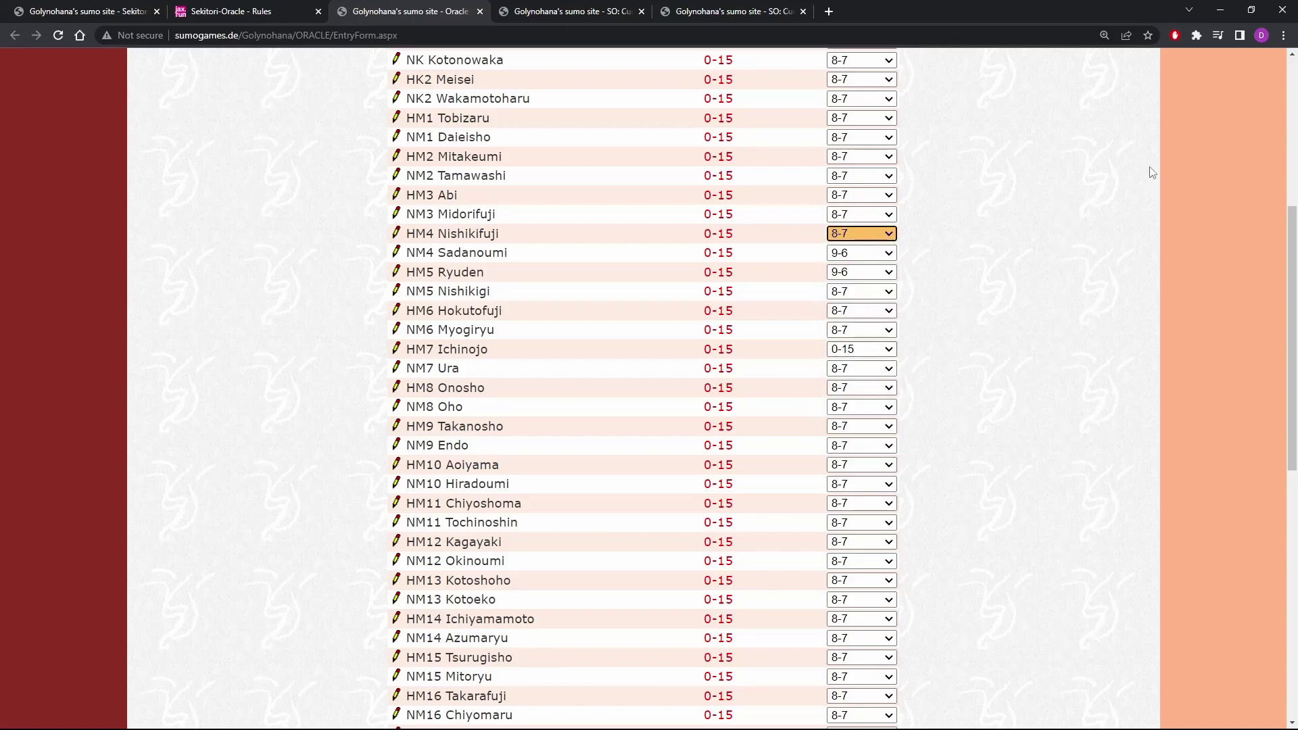
pyautogui.press('Tab')
pyautogui.press('Down')
pyautogui.press('Tab')
pyautogui.press('Down')
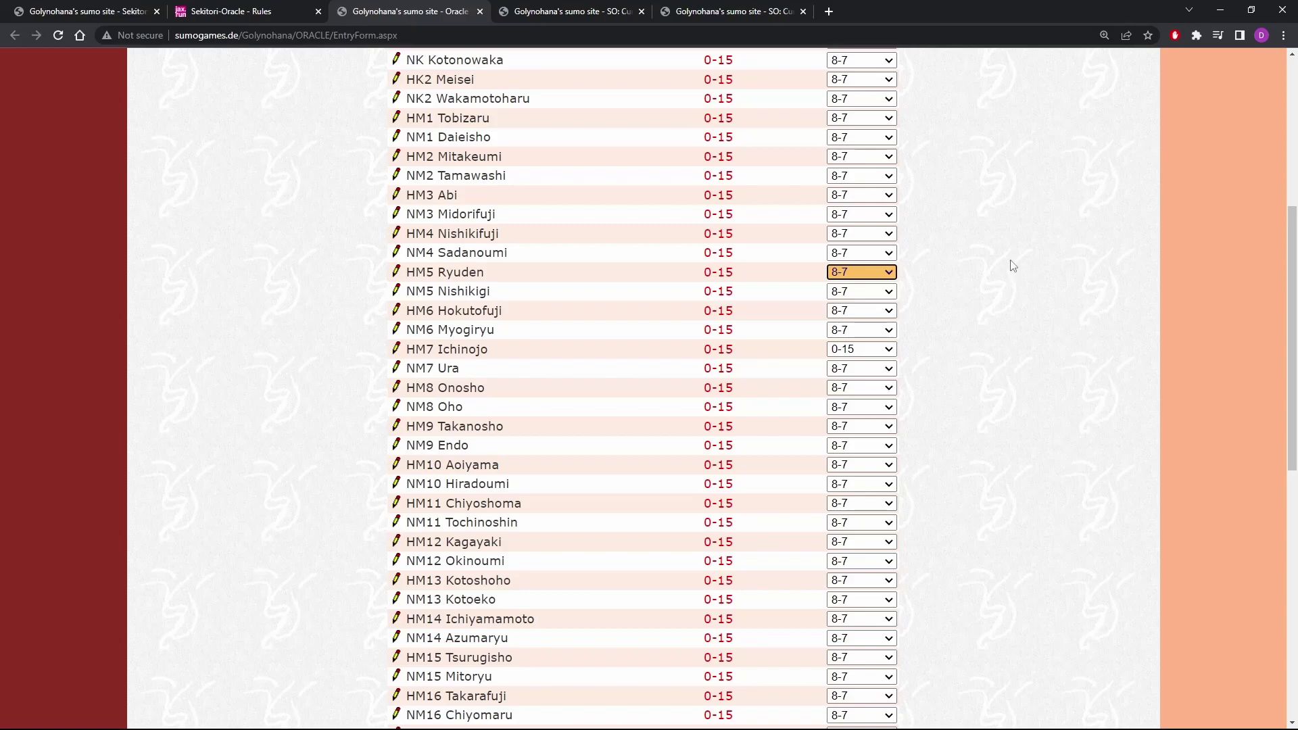
# At the top of the form, choose 9-6 for NO Takakeisho, HS Wakatakakage and NS Hoshoryu
pyautogui.scroll(4, 1012, 265)
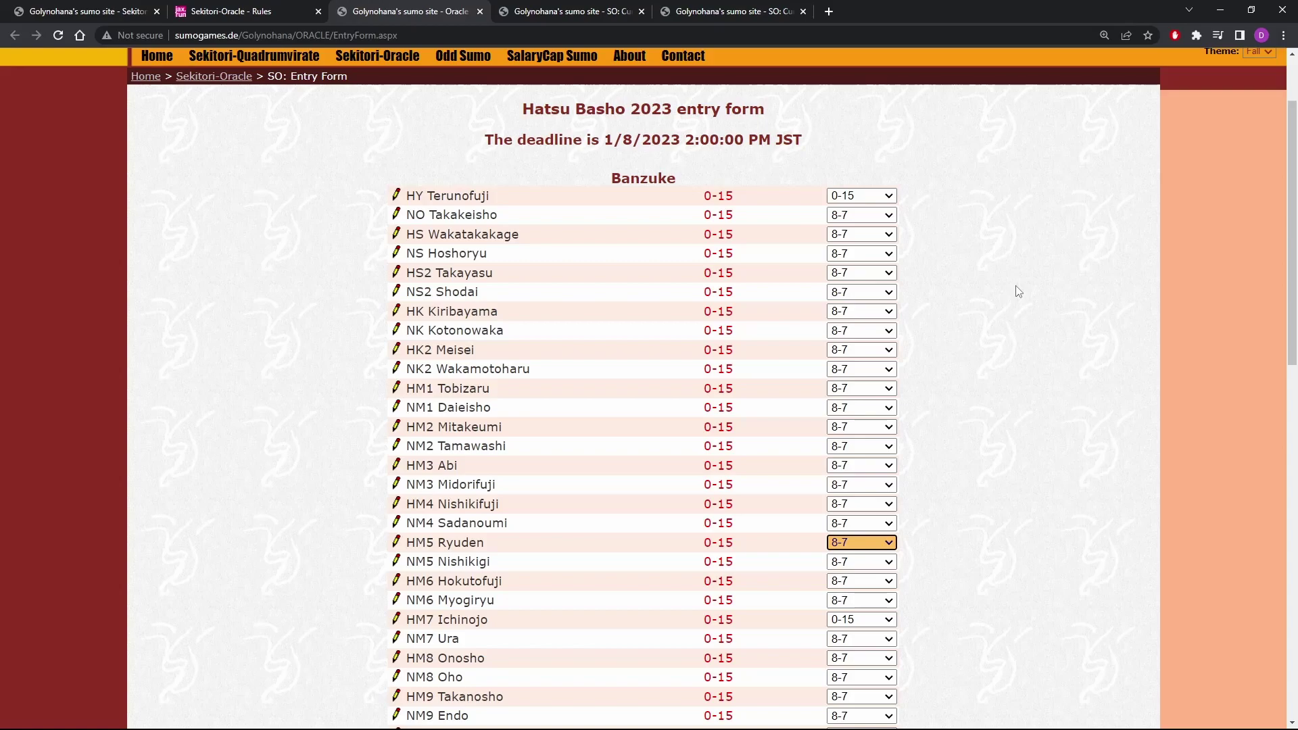
pyautogui.click(891, 215)
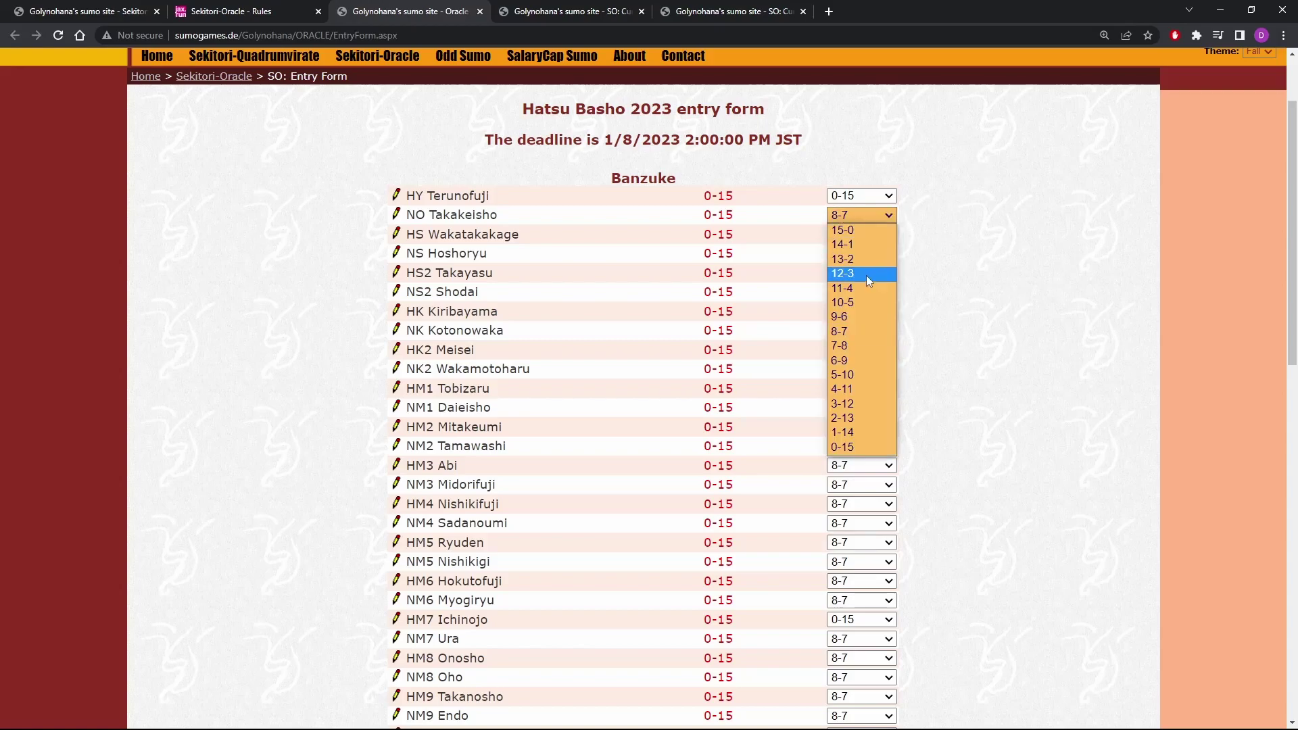
pyautogui.click(874, 321)
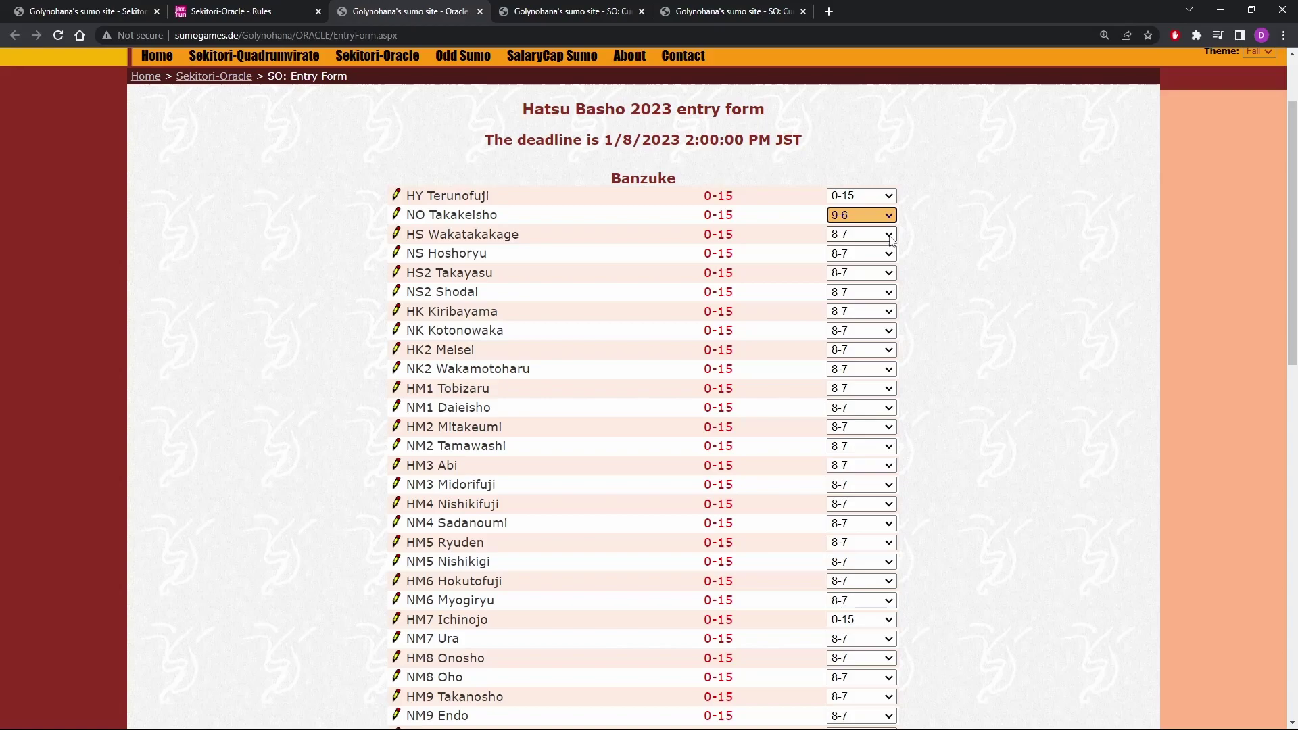
pyautogui.click(890, 238)
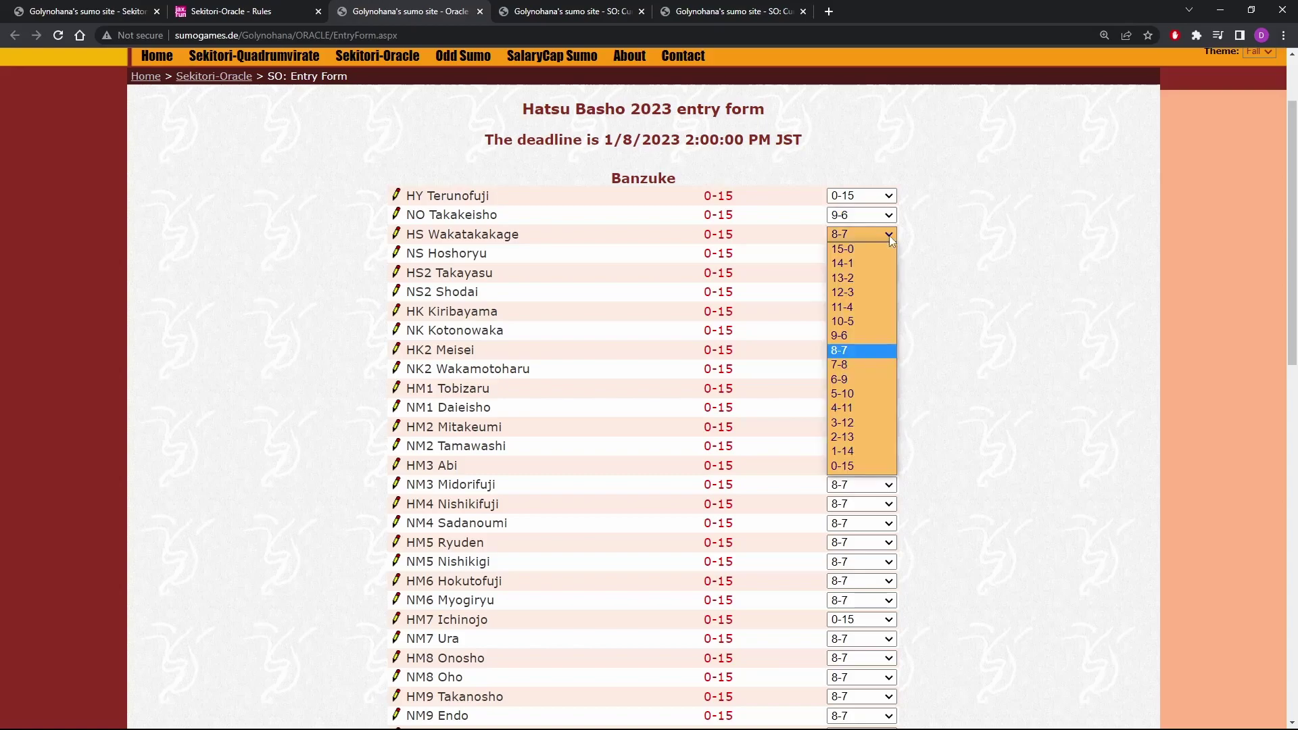
pyautogui.click(867, 332)
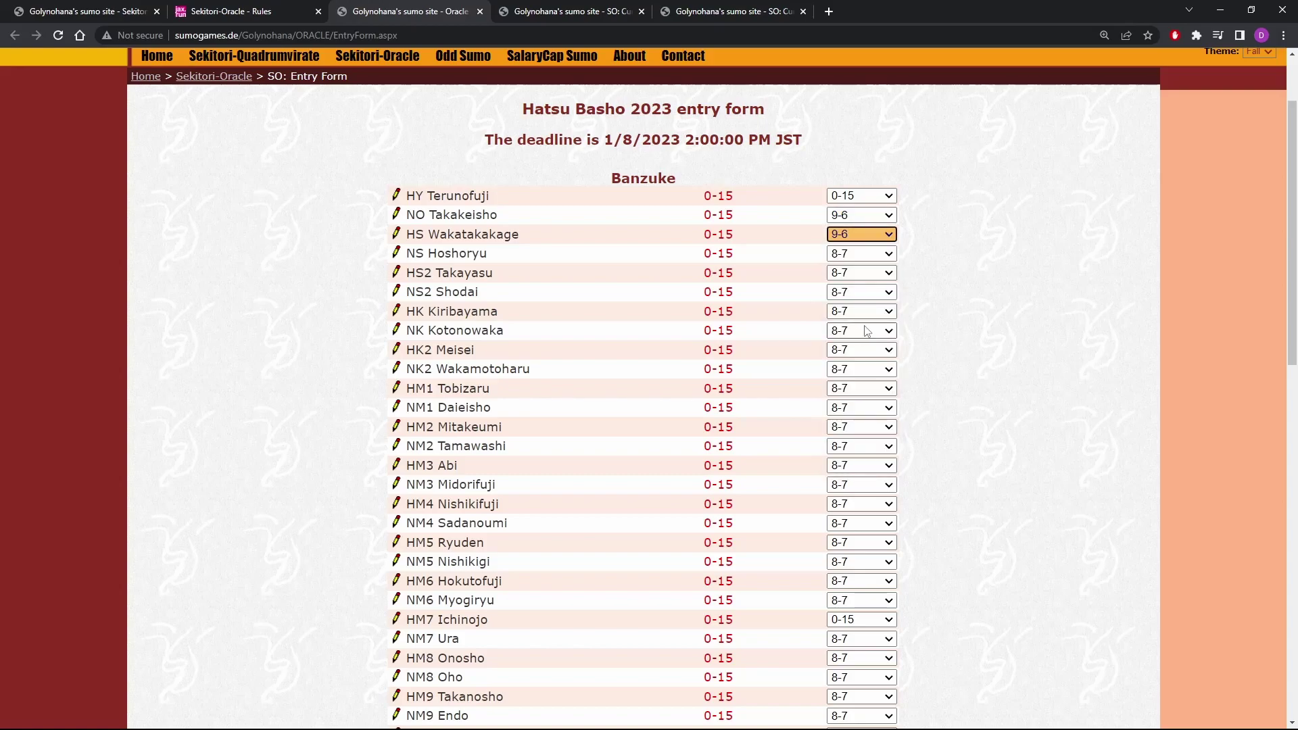
pyautogui.click(890, 255)
pyautogui.click(857, 359)
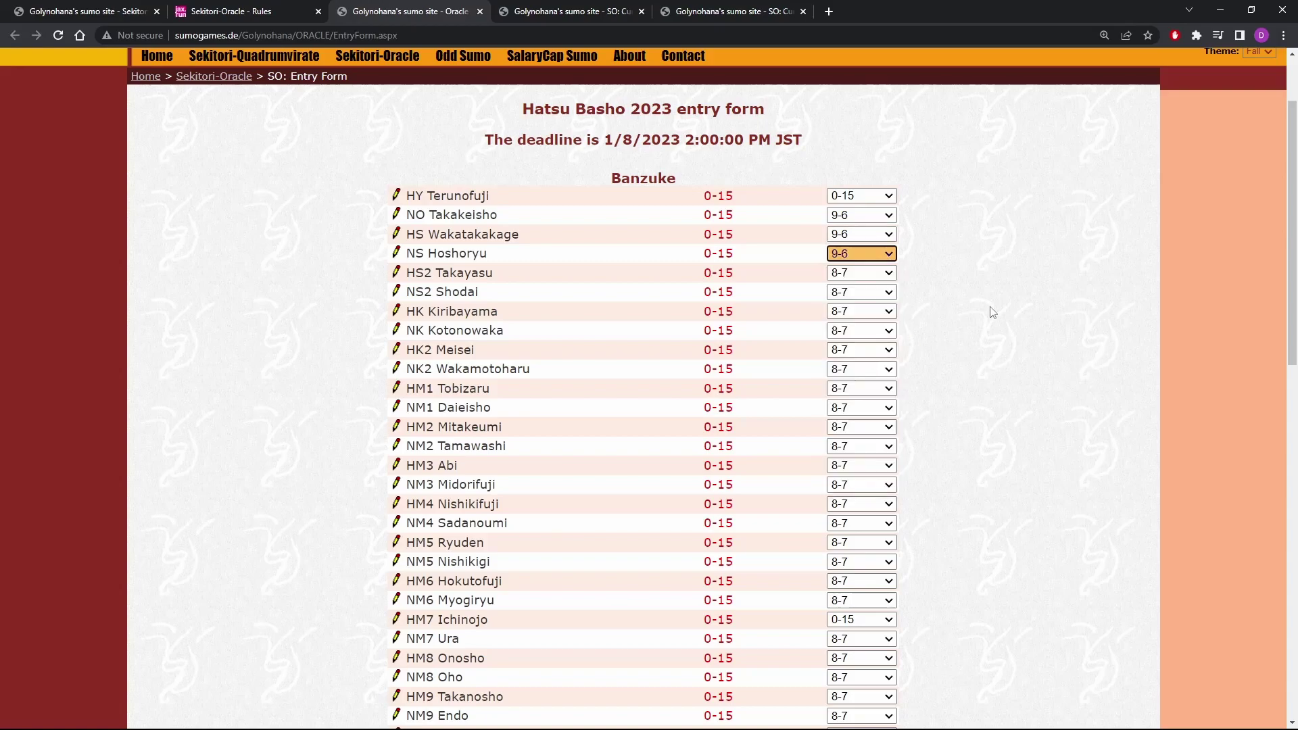
# Change NS2 Shodai's pick from 8-7 to 7-8
pyautogui.click(891, 294)
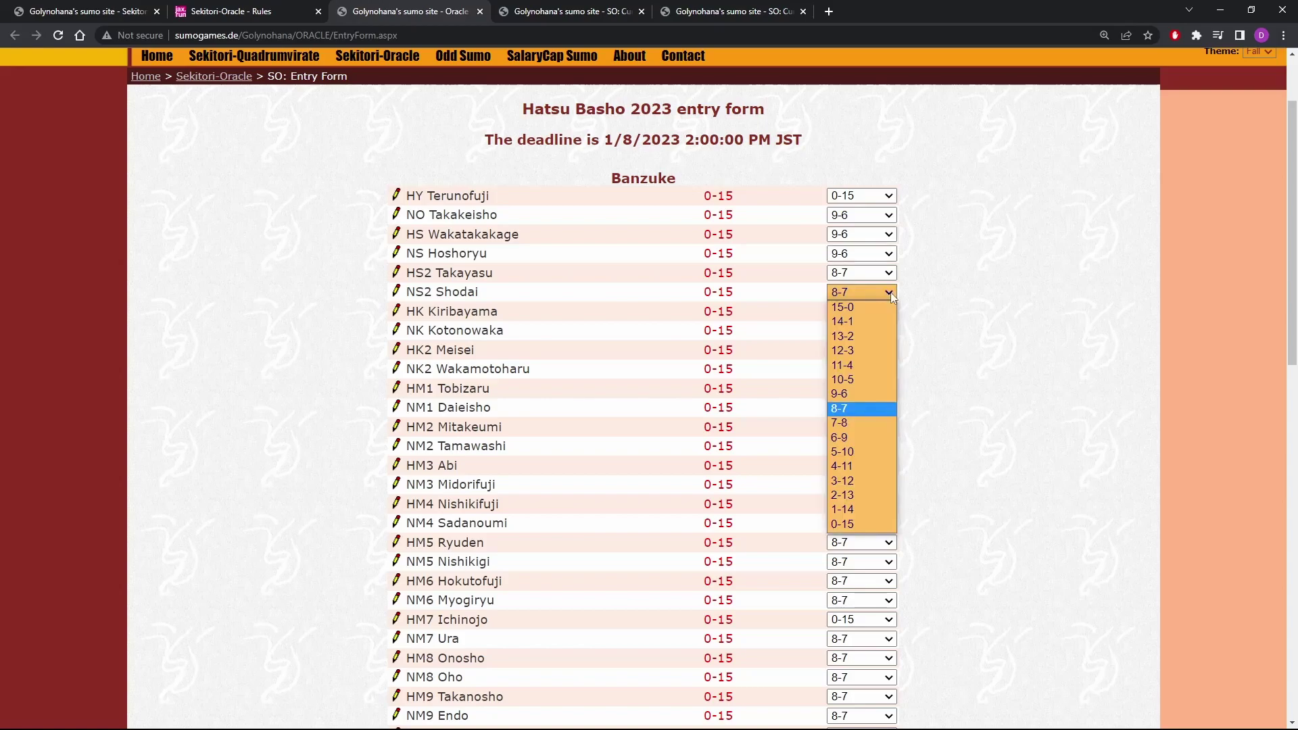
pyautogui.click(862, 423)
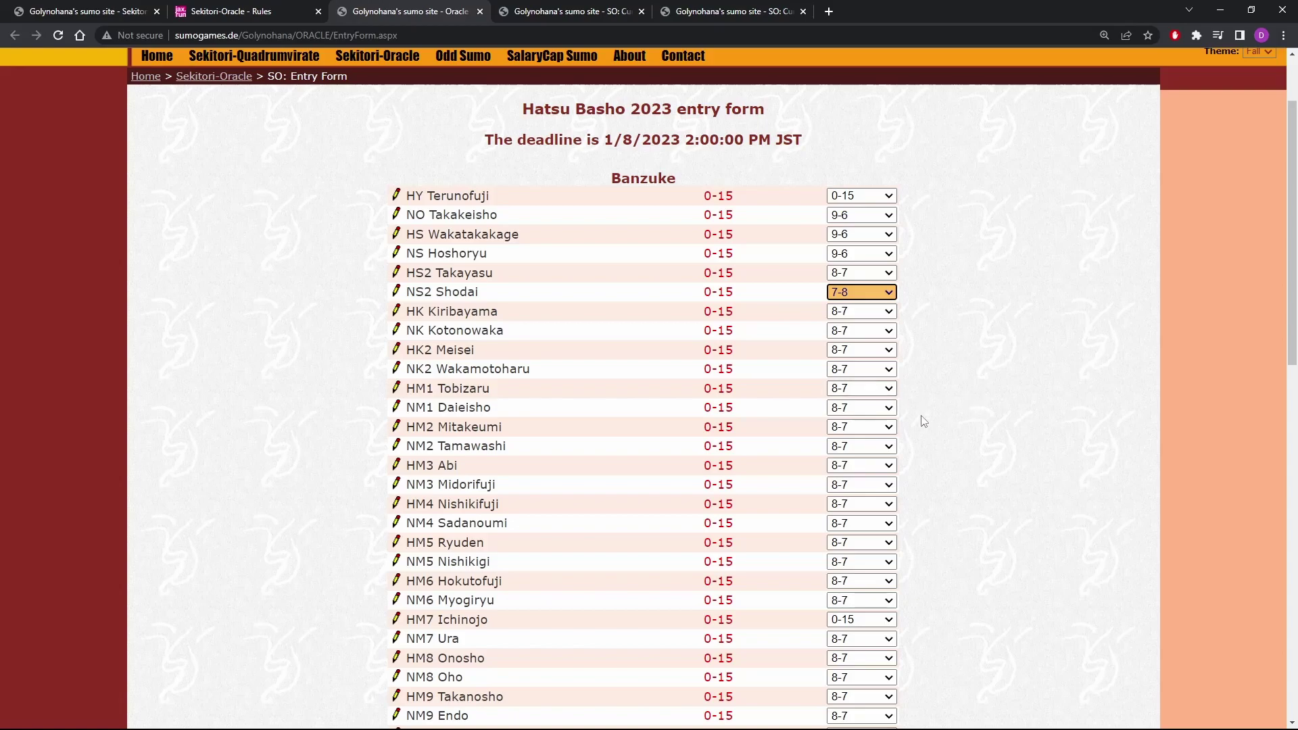
# Change HM2 Mitakeumi's pick from 8-7 to 7-8
pyautogui.click(888, 426)
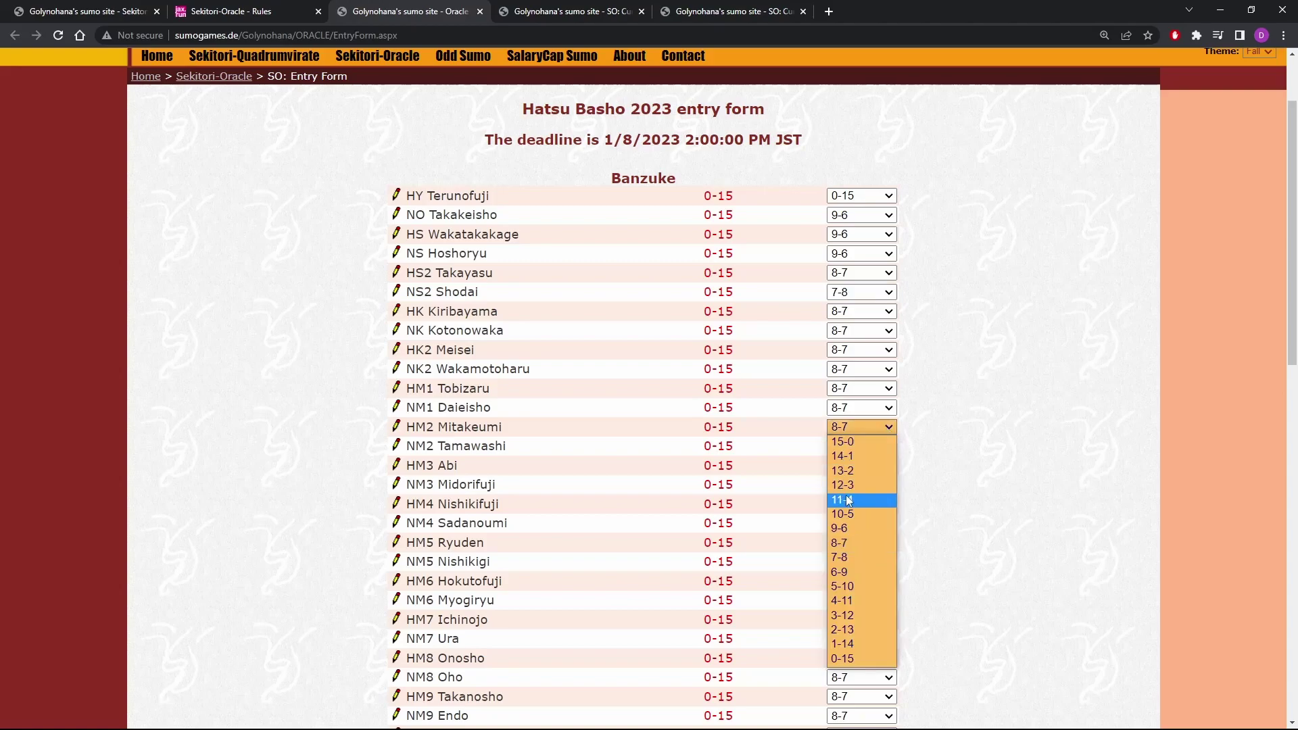
pyautogui.click(861, 542)
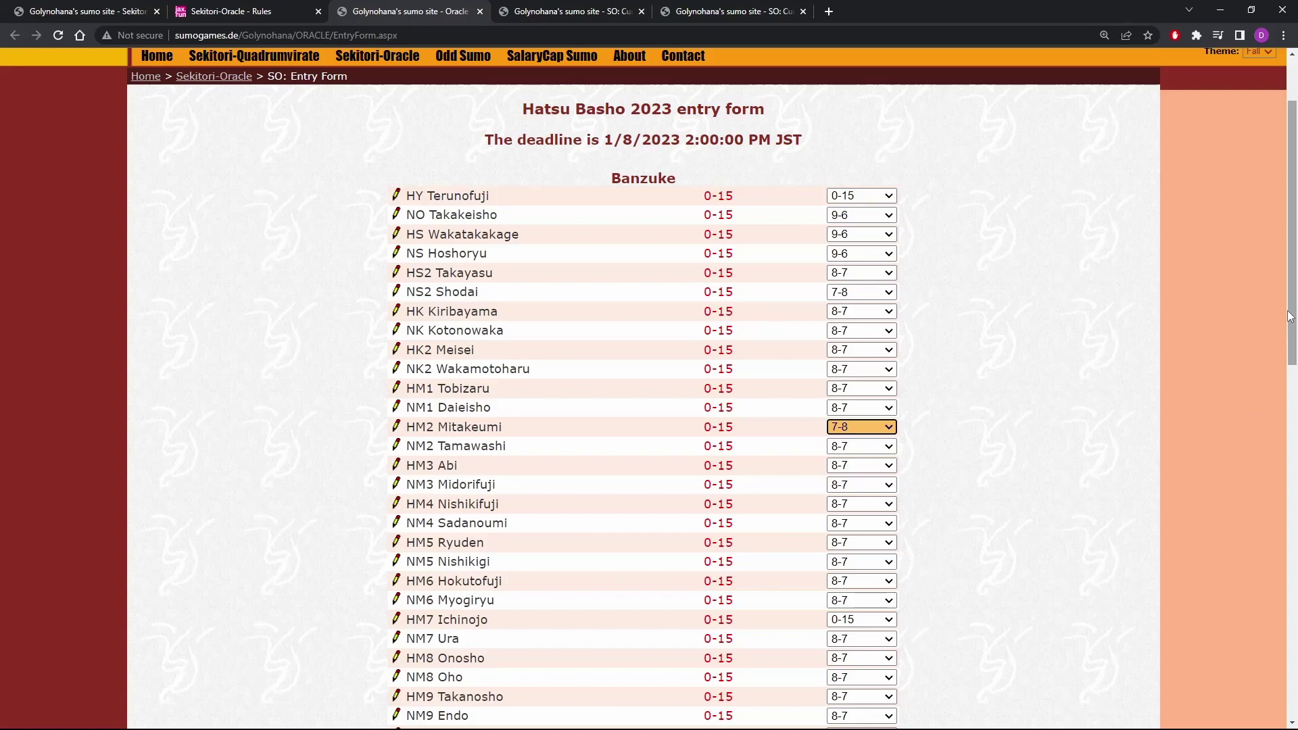
# Scroll down and predict 7-8 for Ichiyamamoto and NM14 Azumaryu
pyautogui.moveTo(1293, 309); pyautogui.dragTo(1293, 329)
pyautogui.scroll(-6, 522, 223)
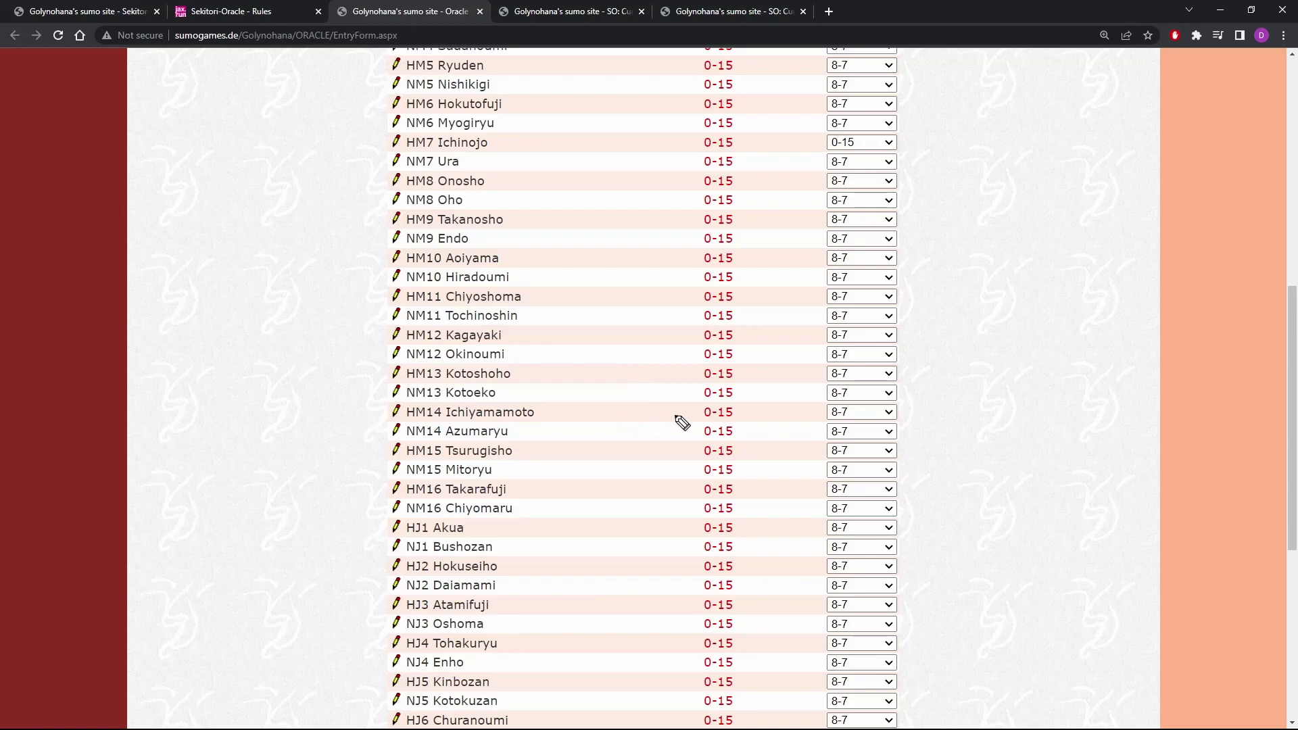
pyautogui.click(873, 414)
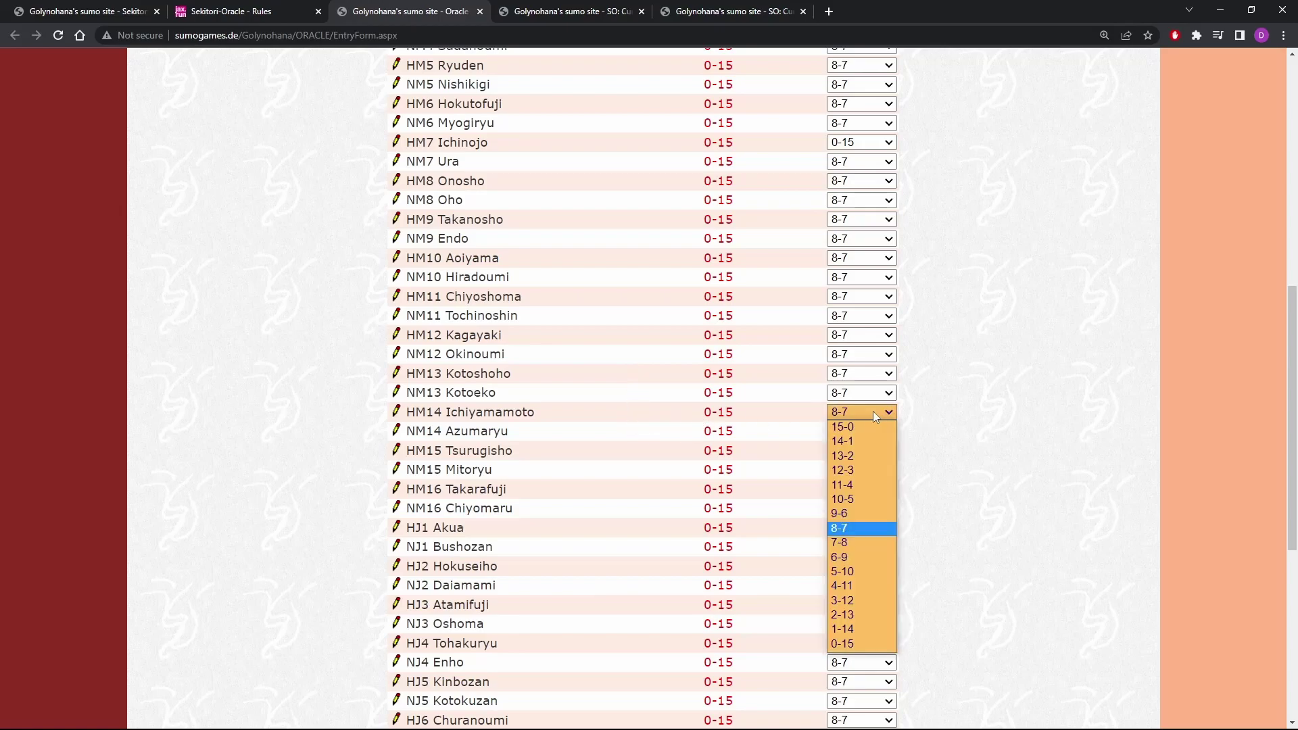
pyautogui.click(858, 542)
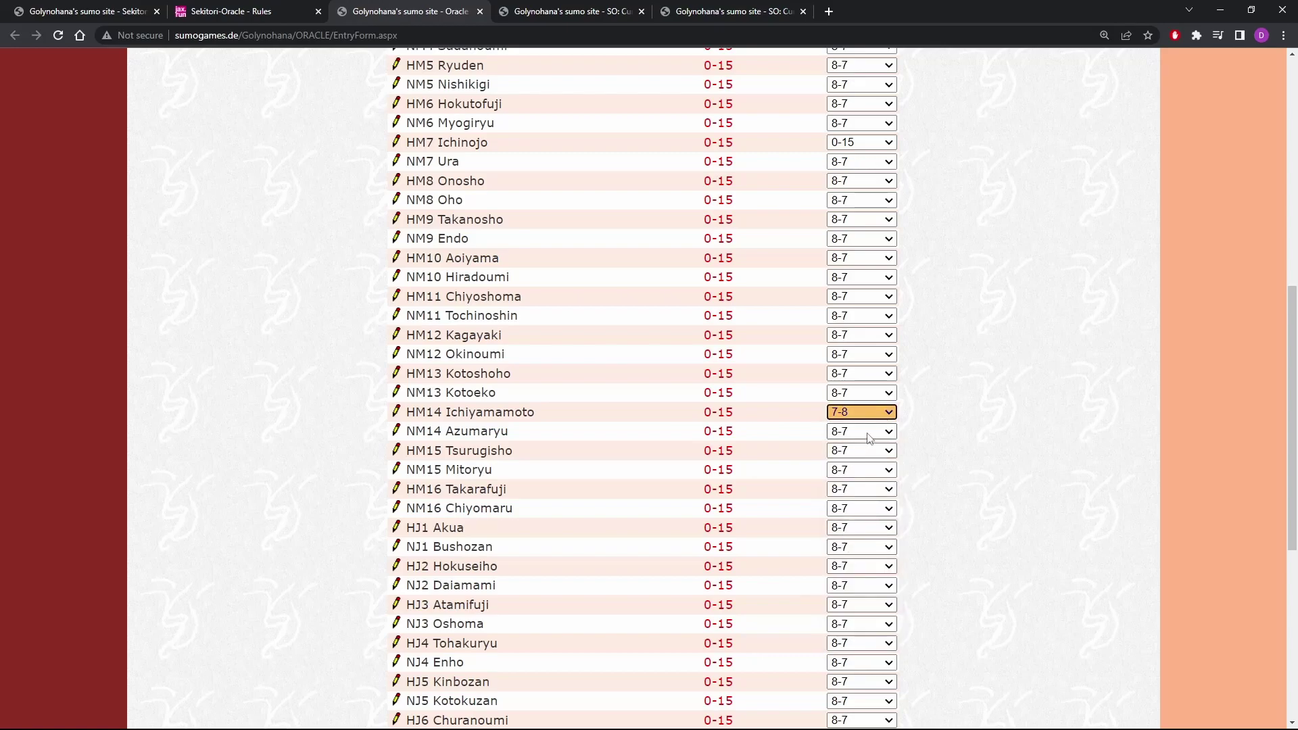
pyautogui.click(870, 438)
pyautogui.click(842, 566)
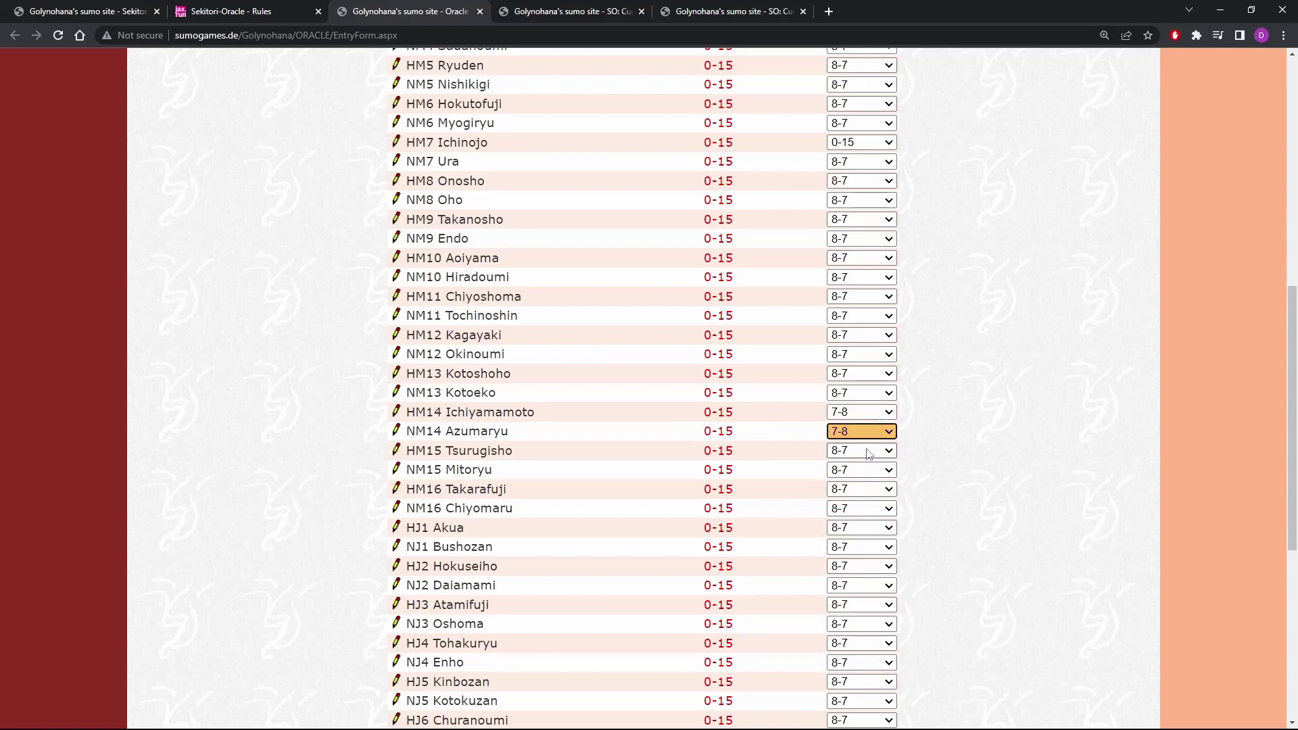
# Predict 7-8 for NM15 Mitoryu and HM16 Takarafuji
pyautogui.click(867, 472)
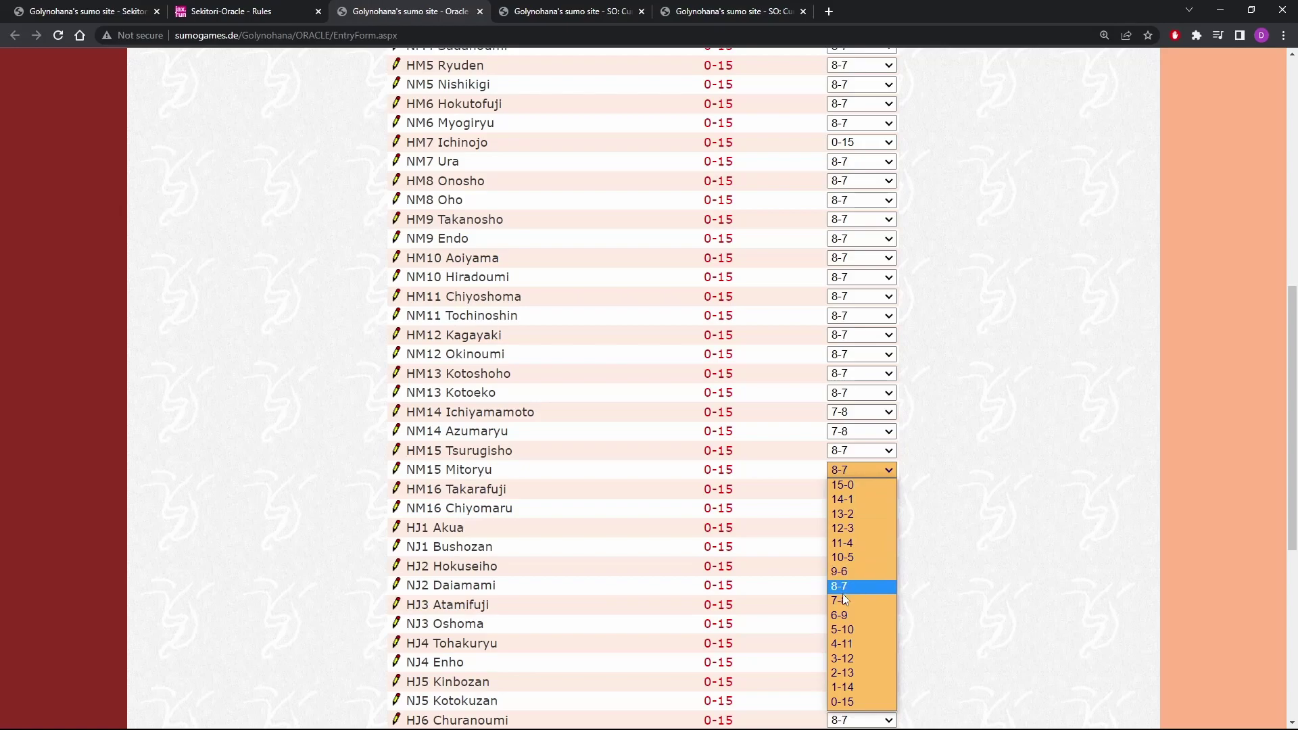
pyautogui.click(946, 519)
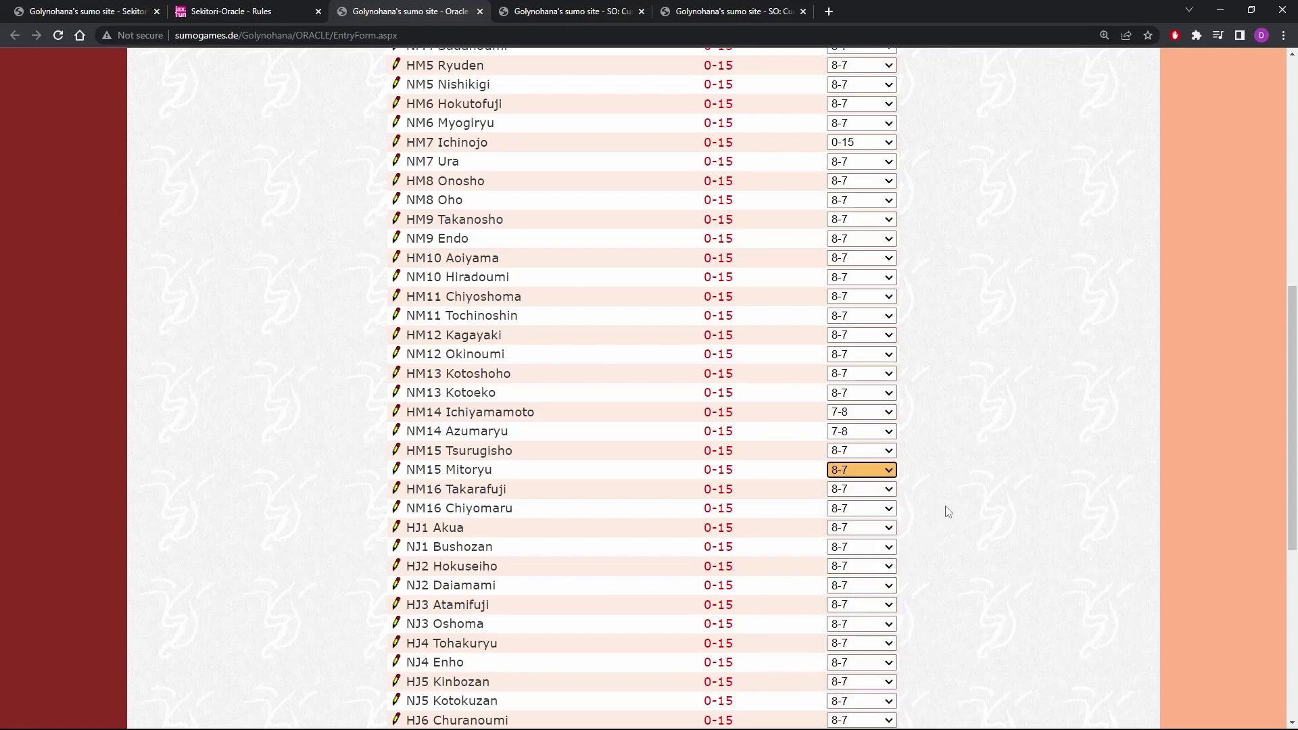
pyautogui.click(886, 471)
pyautogui.click(866, 597)
pyautogui.click(851, 493)
pyautogui.click(856, 621)
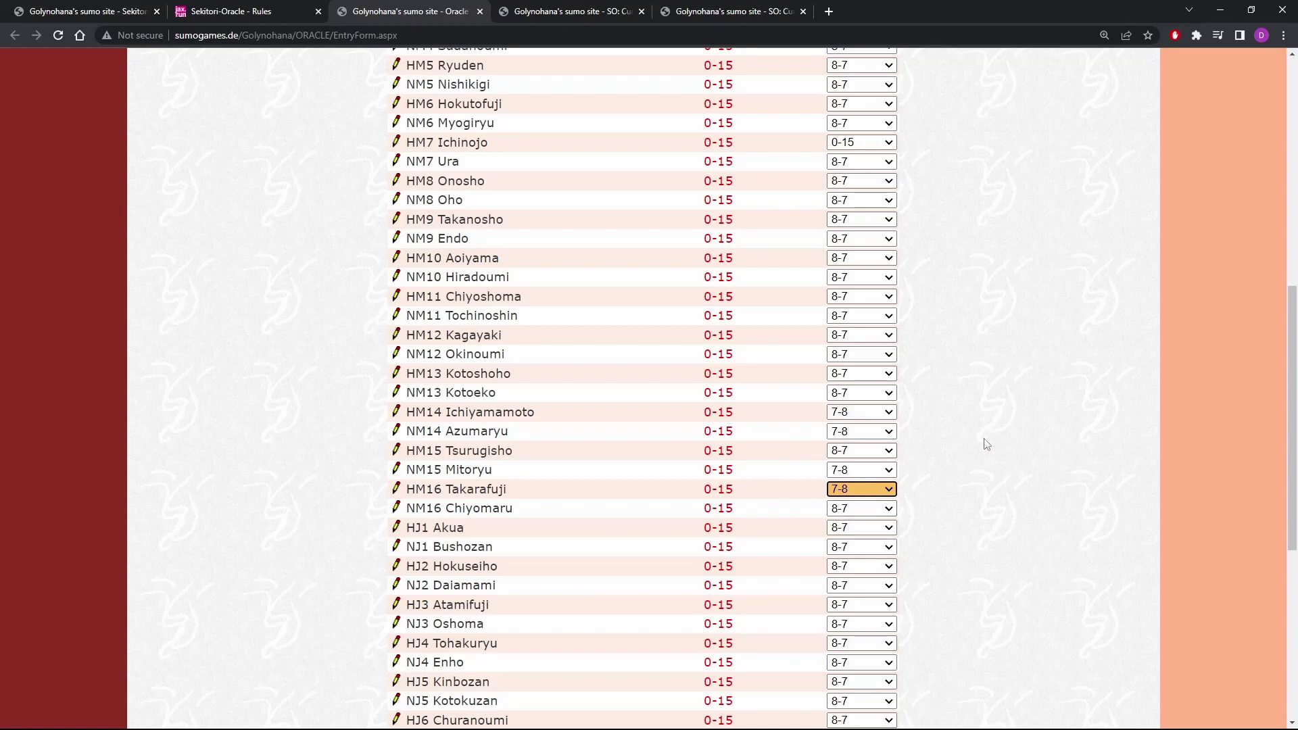
# Mark Hokuseiho, Kinbozan, Tochimusashi, Roga, Gonoyama and Asanoyama in red as juryo picks to change
pyautogui.moveTo(1294, 322); pyautogui.dragTo(1275, 483)
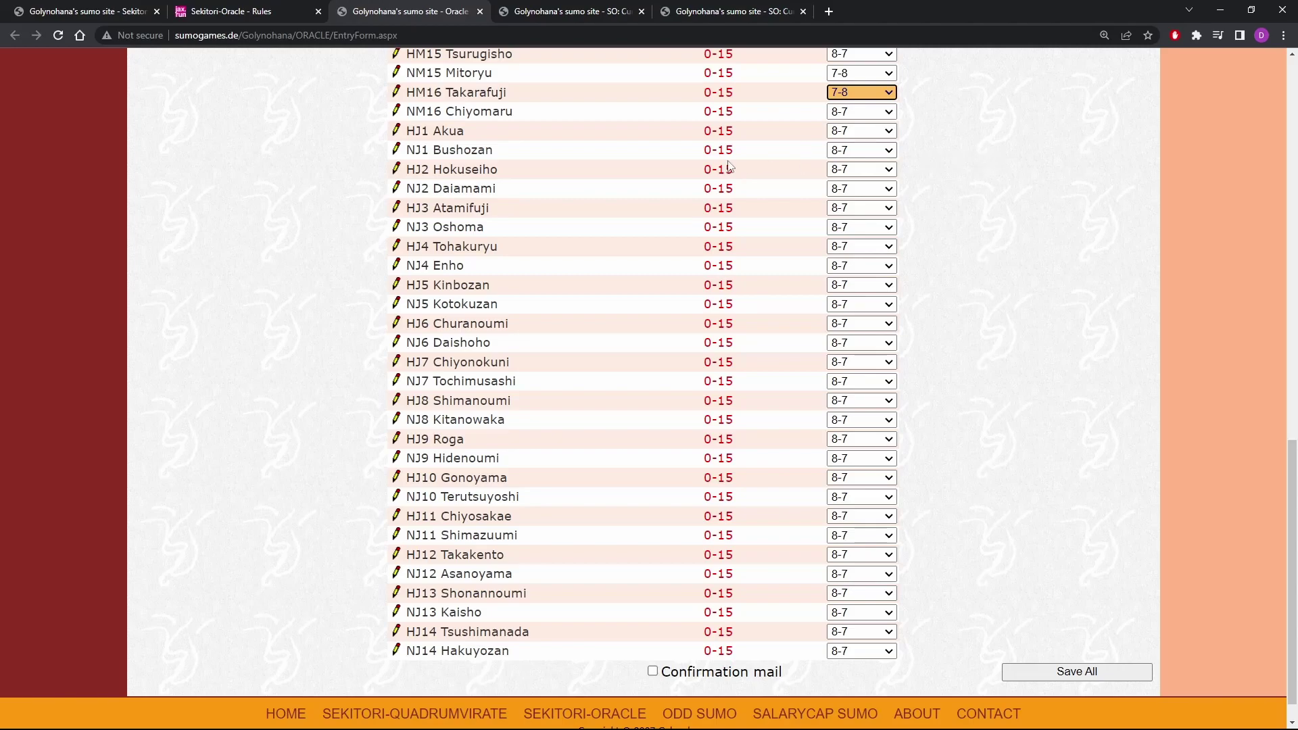
pyautogui.moveTo(531, 170)
pyautogui.mouseDown()
pyautogui.moveTo(558, 171)
pyautogui.moveTo(549, 227)
pyautogui.mouseUp()
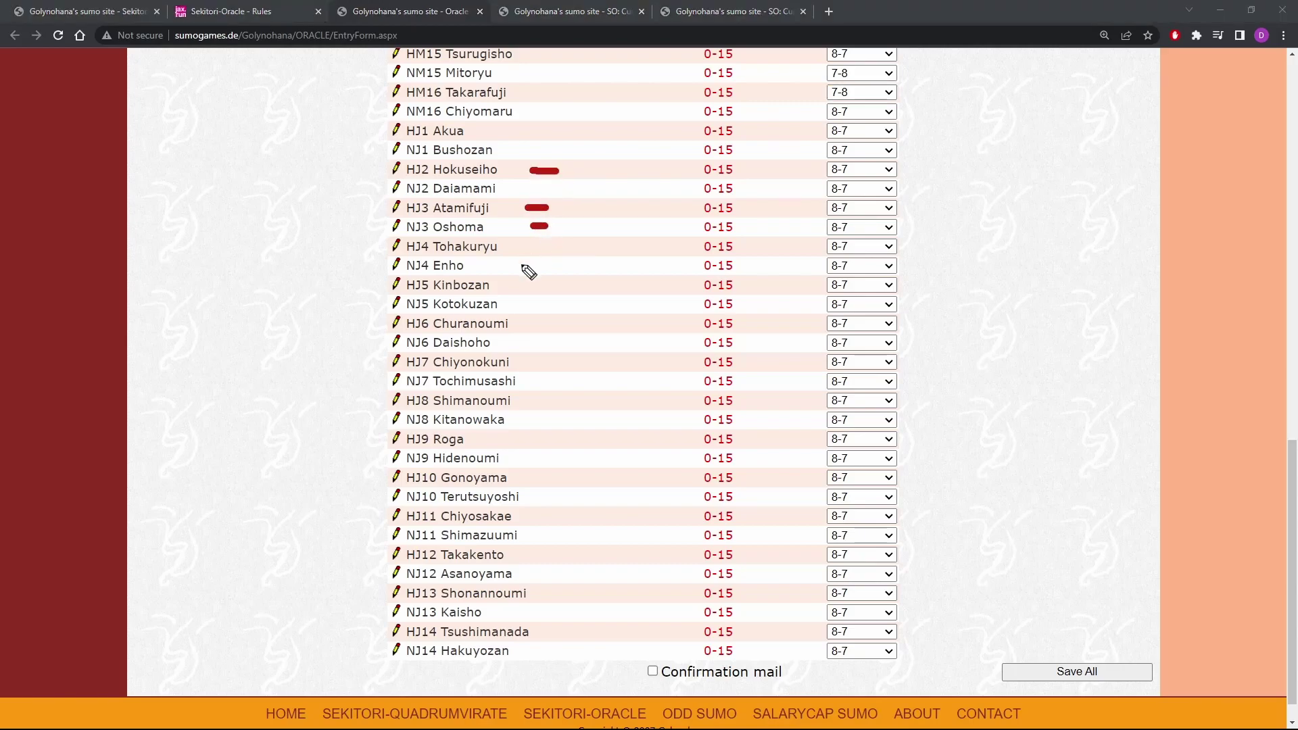
pyautogui.moveTo(518, 287); pyautogui.dragTo(545, 287)
pyautogui.moveTo(526, 382); pyautogui.dragTo(554, 376)
pyautogui.moveTo(503, 437); pyautogui.dragTo(522, 436)
pyautogui.moveTo(518, 480); pyautogui.dragTo(555, 478)
pyautogui.moveTo(546, 571); pyautogui.dragTo(581, 568)
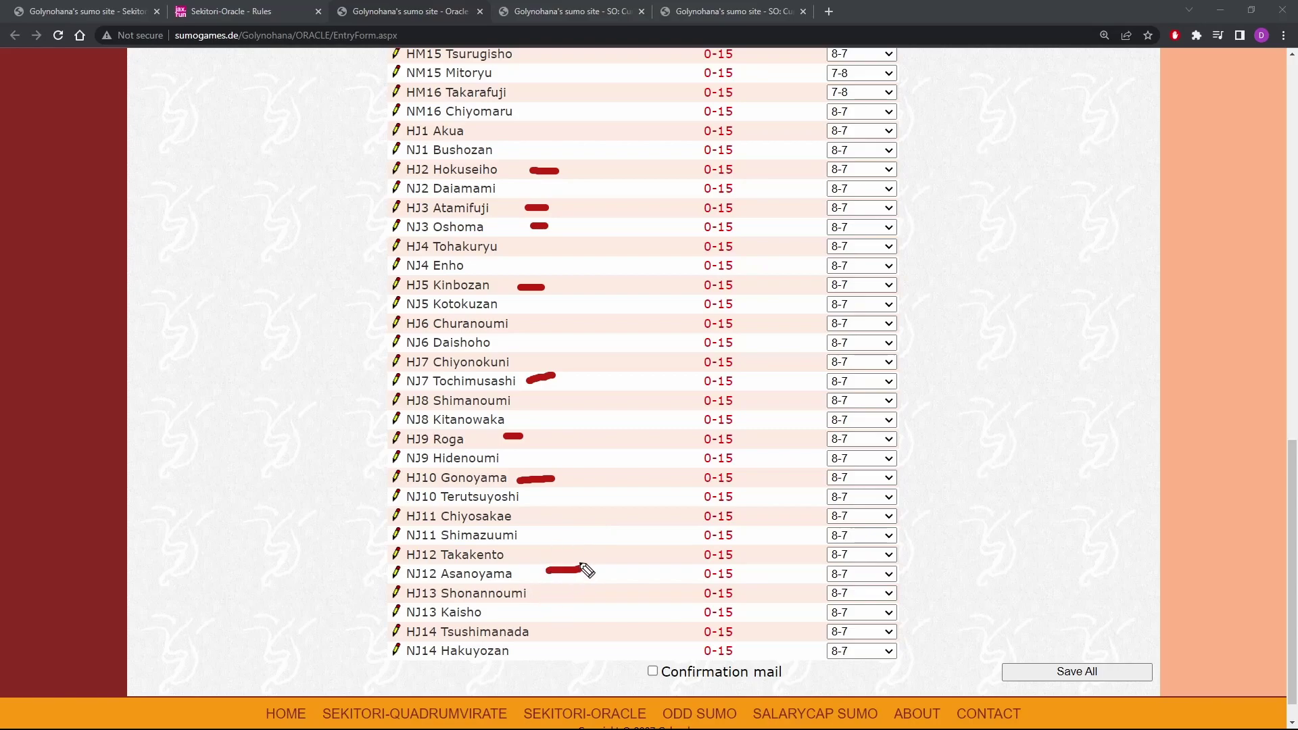
# Set NJ2 Daiamami to 7-8, HJ2 Hokuseiho to 9-6 and NJ4 Enho to 7-8
pyautogui.press('Escape')
pyautogui.click(891, 194)
pyautogui.click(909, 319)
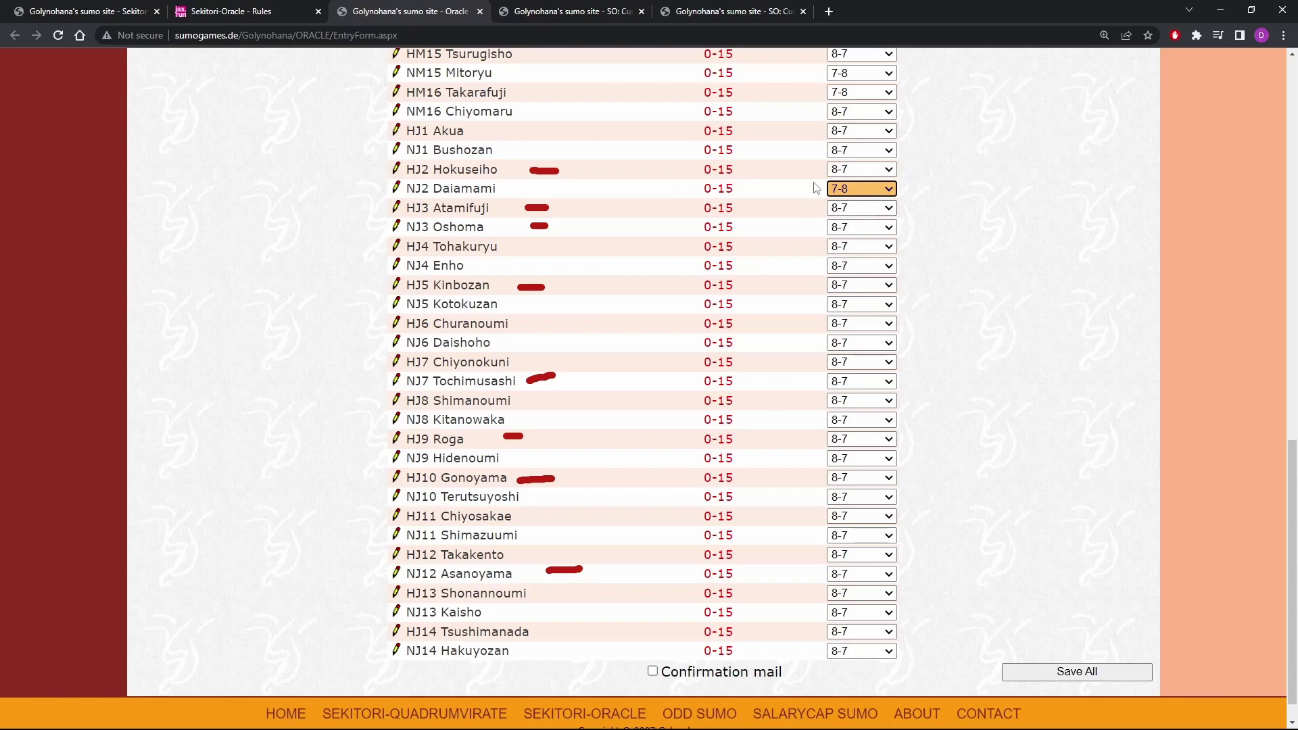
pyautogui.click(890, 170)
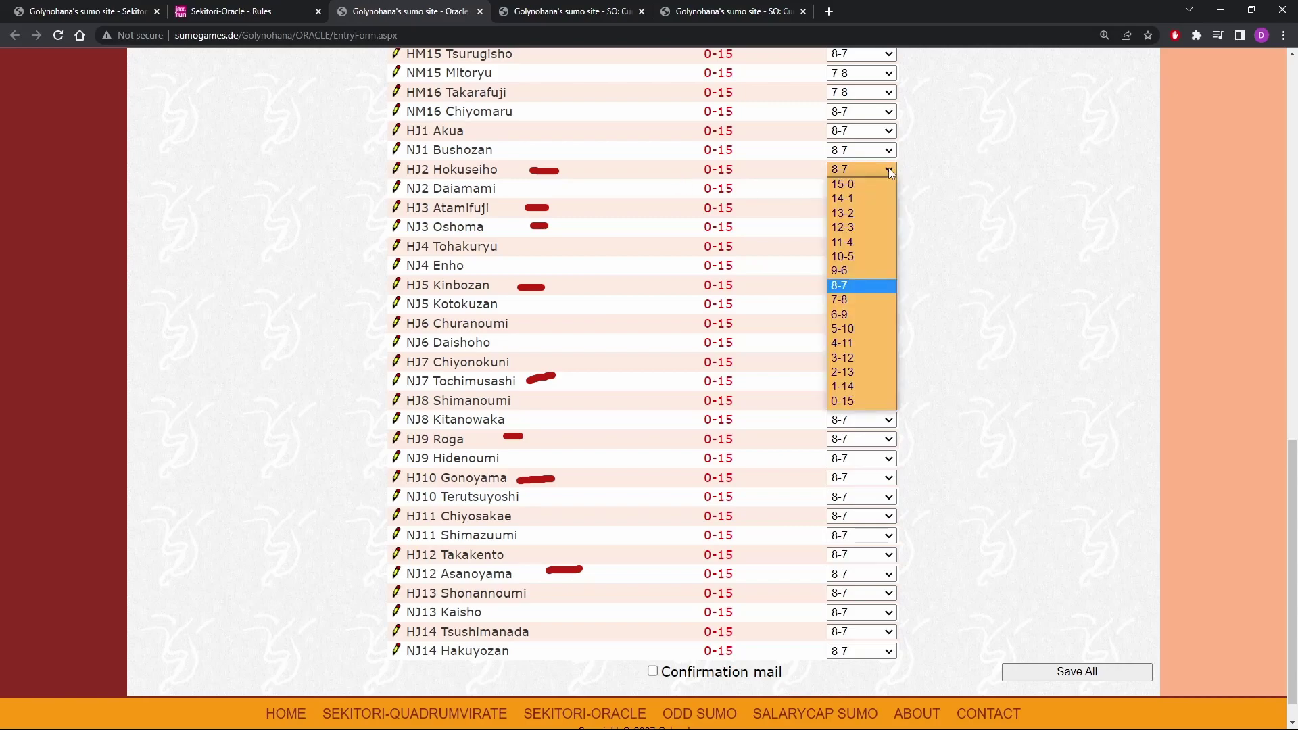
pyautogui.click(849, 270)
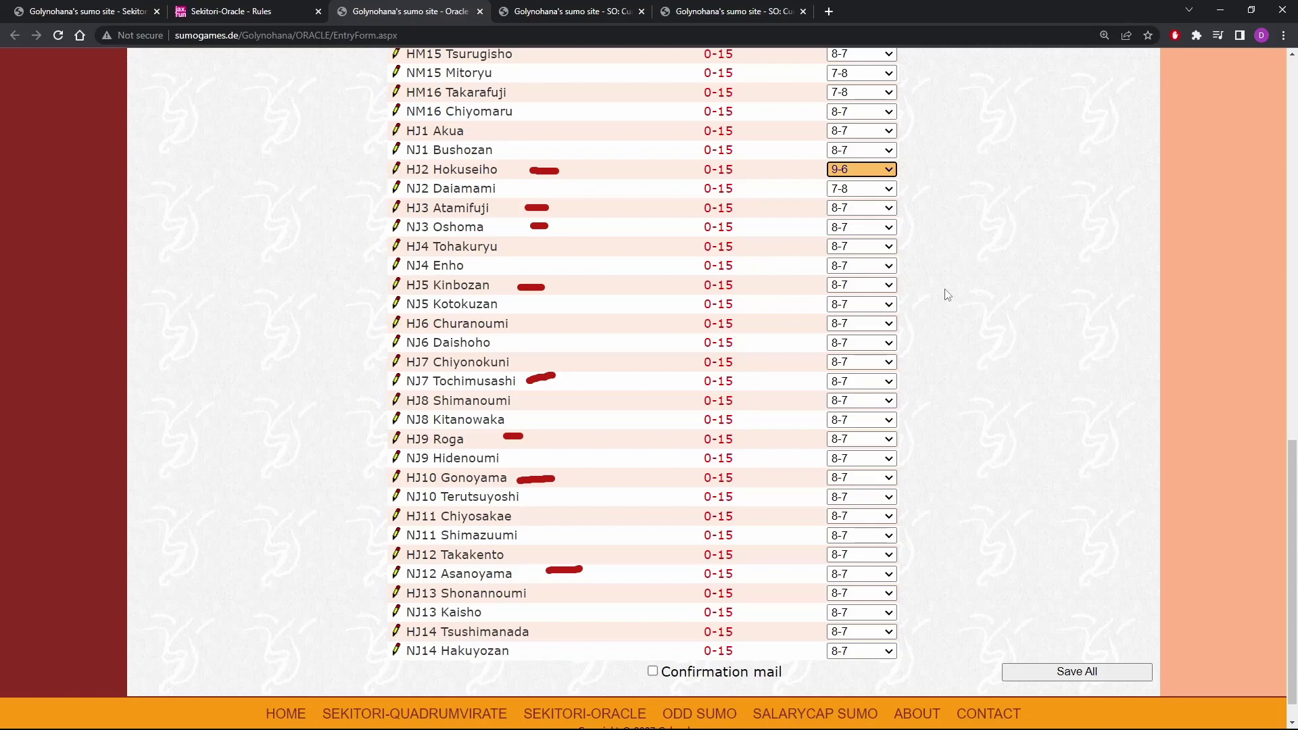
pyautogui.click(889, 269)
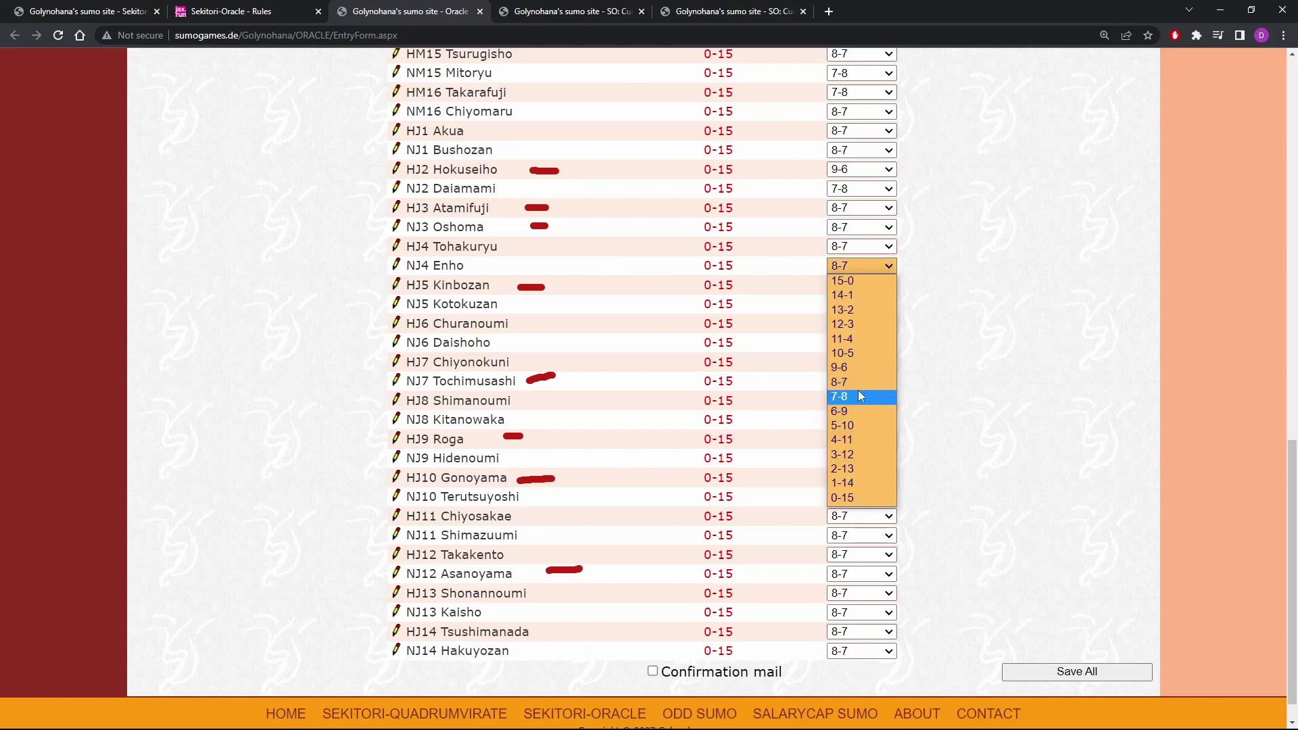
pyautogui.click(860, 396)
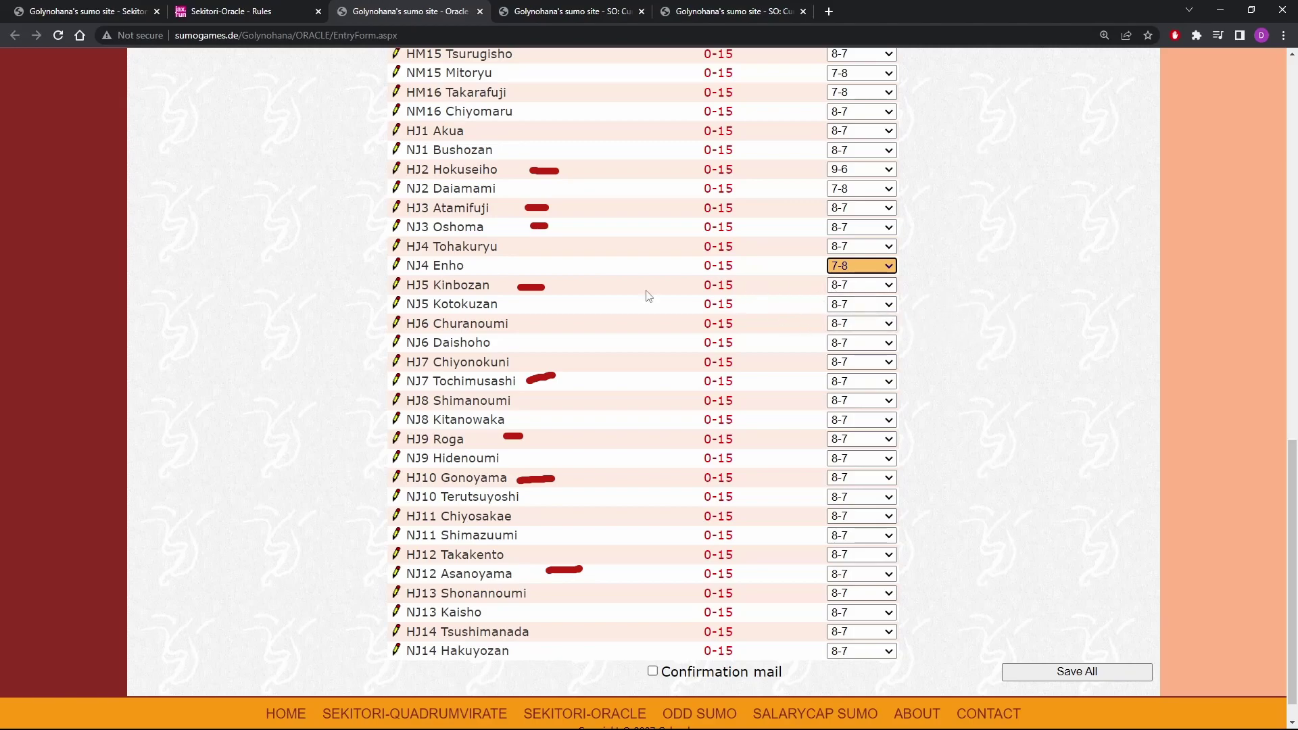
# Predict 7-8 for NJ6 Daishoho, HJ8 Shimanoumi, NJ10 Terutsuyoshi and NJ13 Kaisho
pyautogui.click(863, 343)
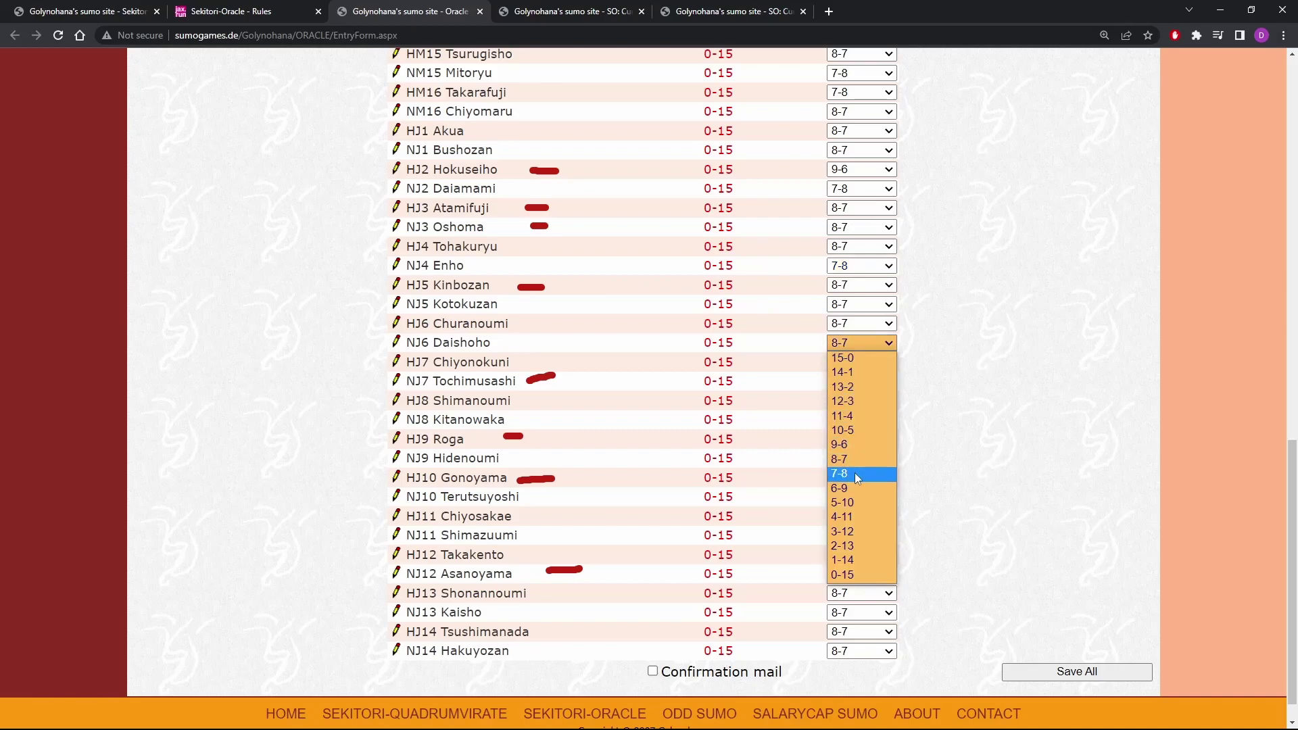
pyautogui.click(1012, 403)
pyautogui.click(871, 343)
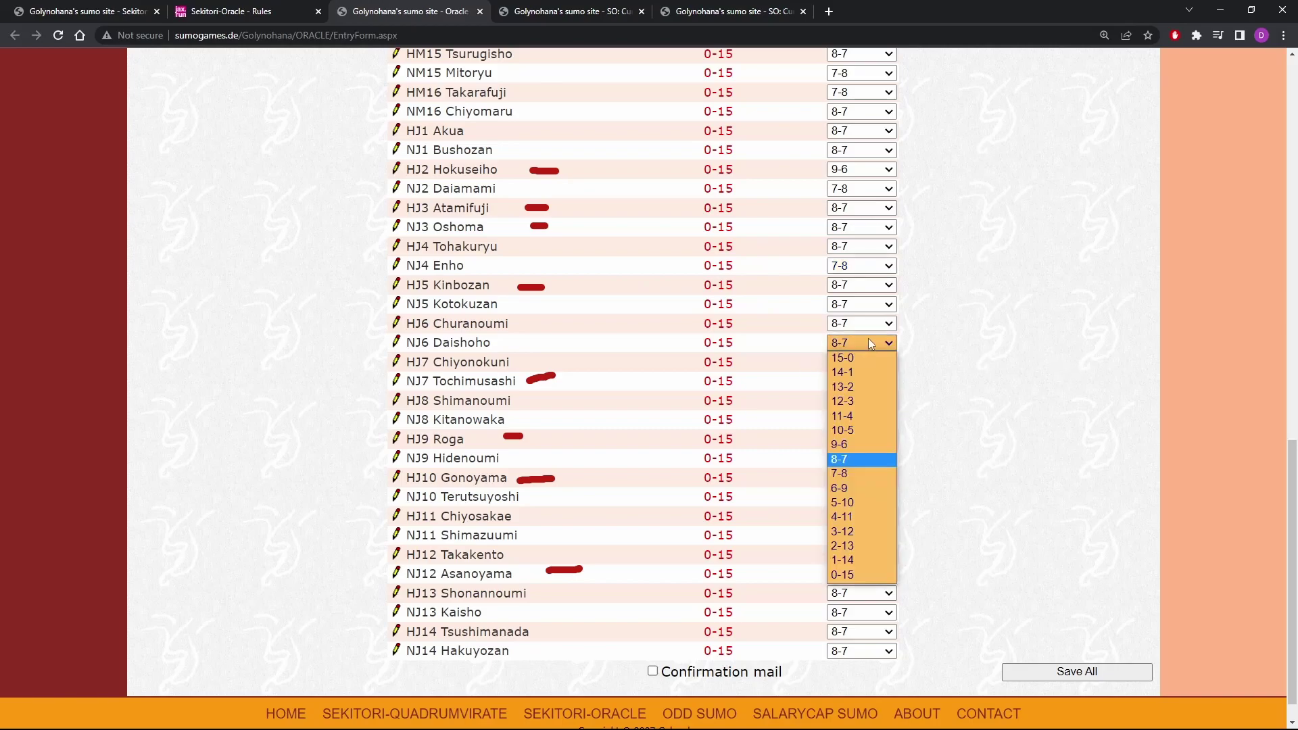
pyautogui.click(861, 473)
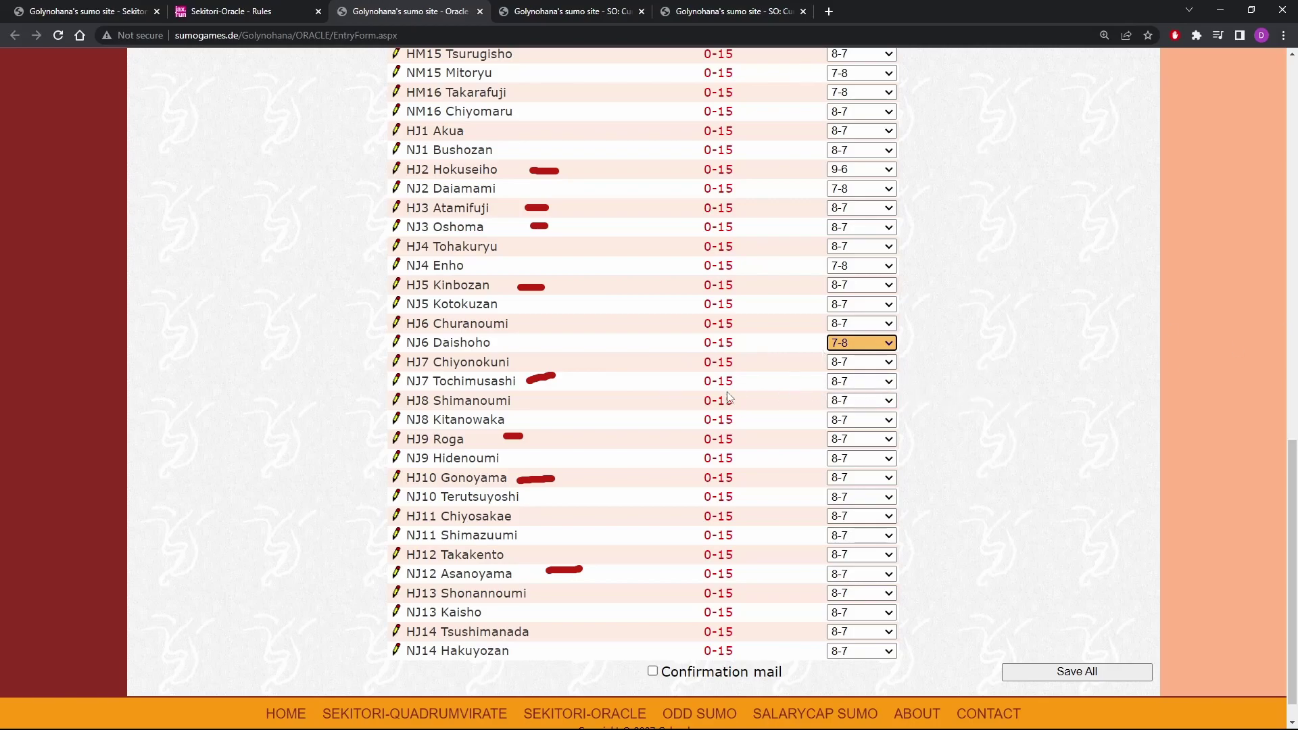
pyautogui.click(864, 404)
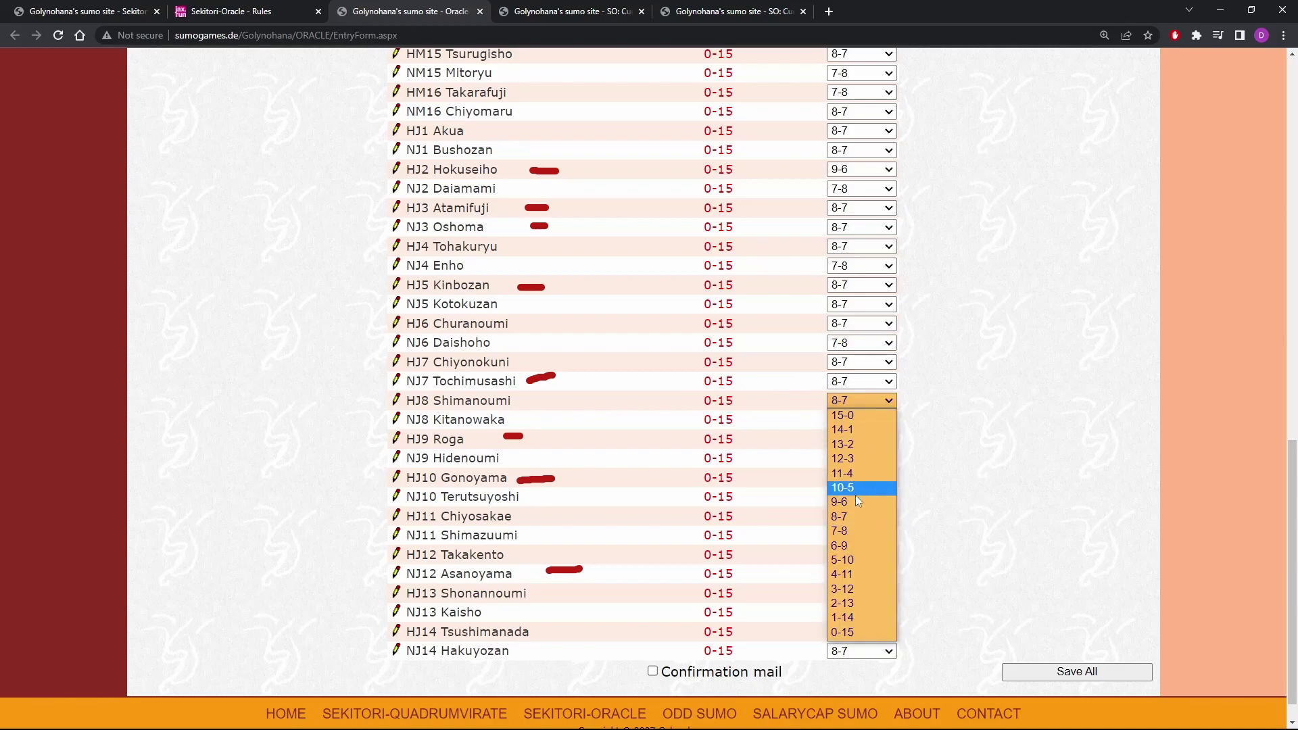
pyautogui.click(853, 531)
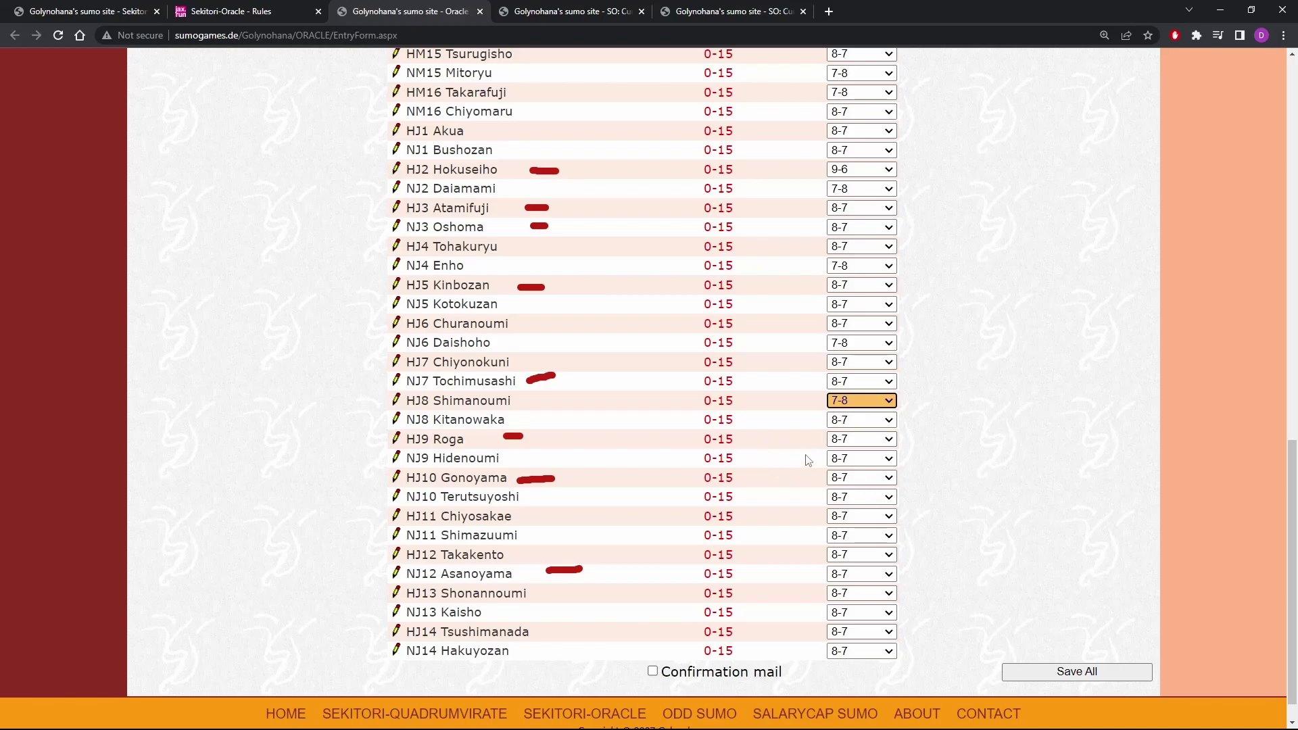
pyautogui.click(868, 503)
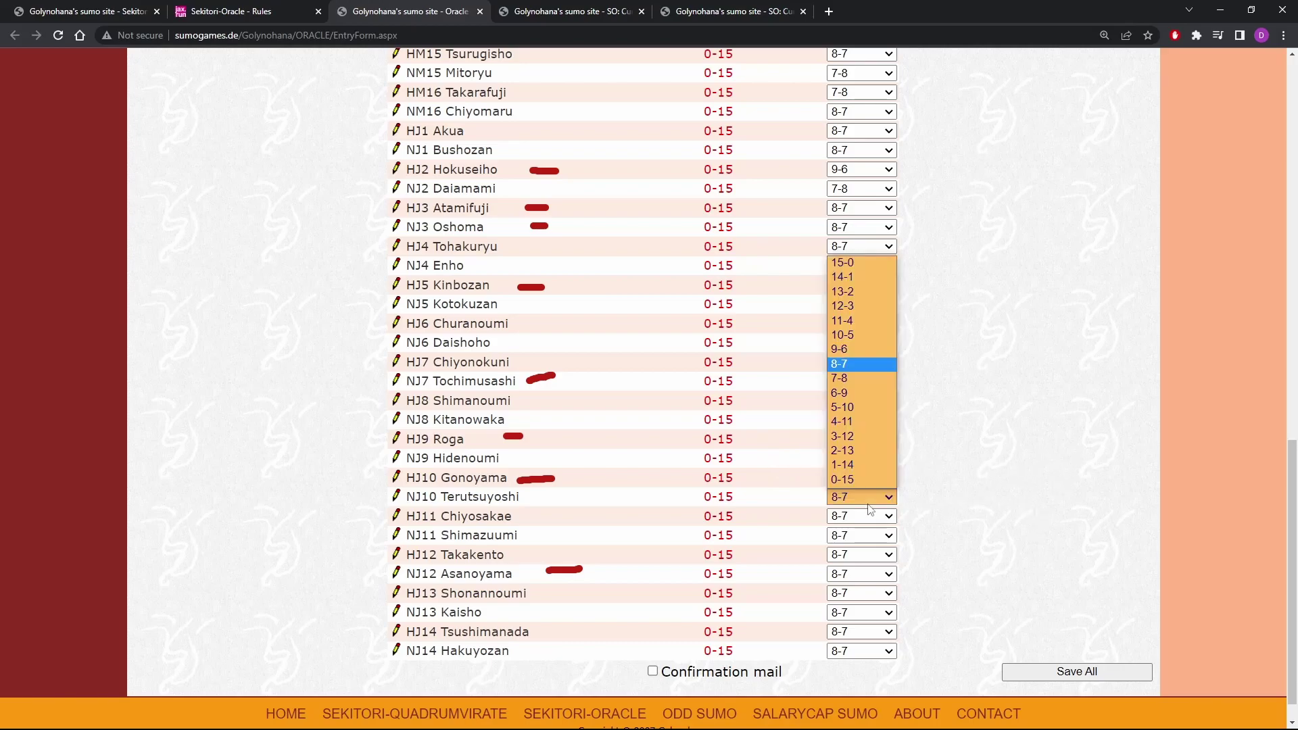
pyautogui.click(854, 382)
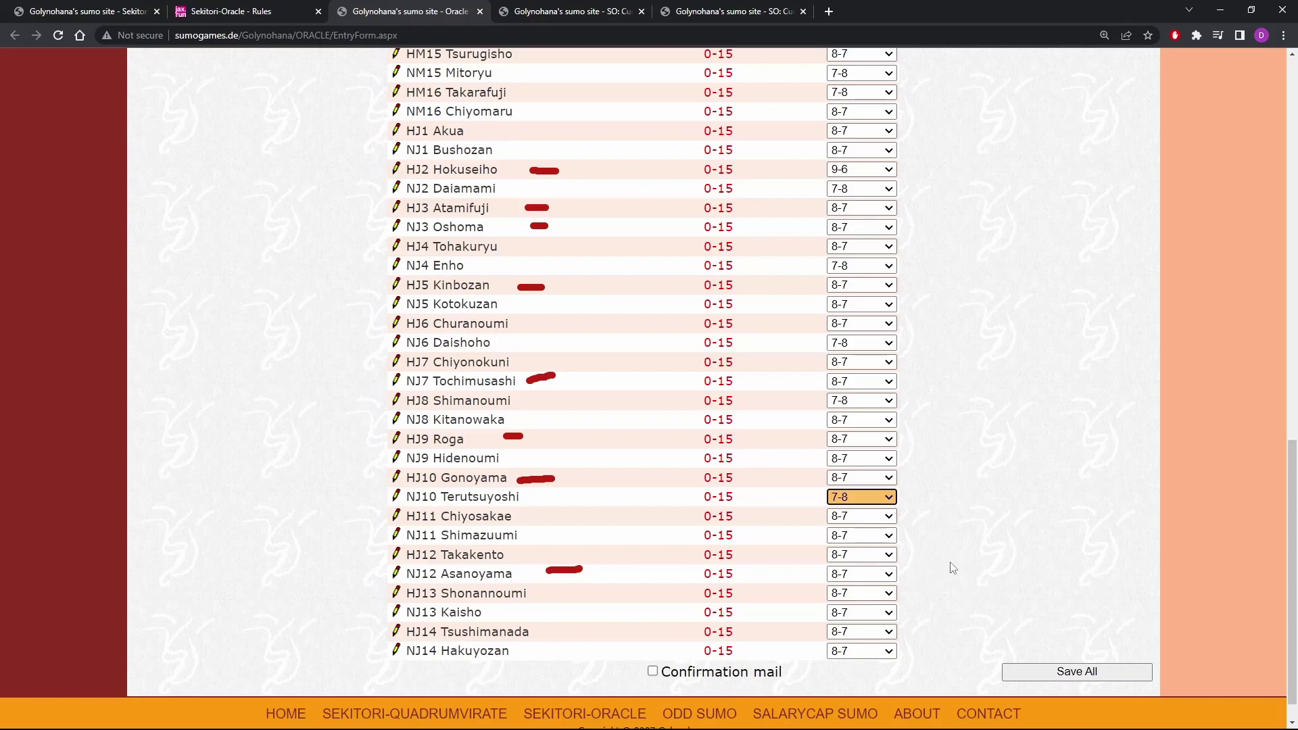
pyautogui.click(869, 611)
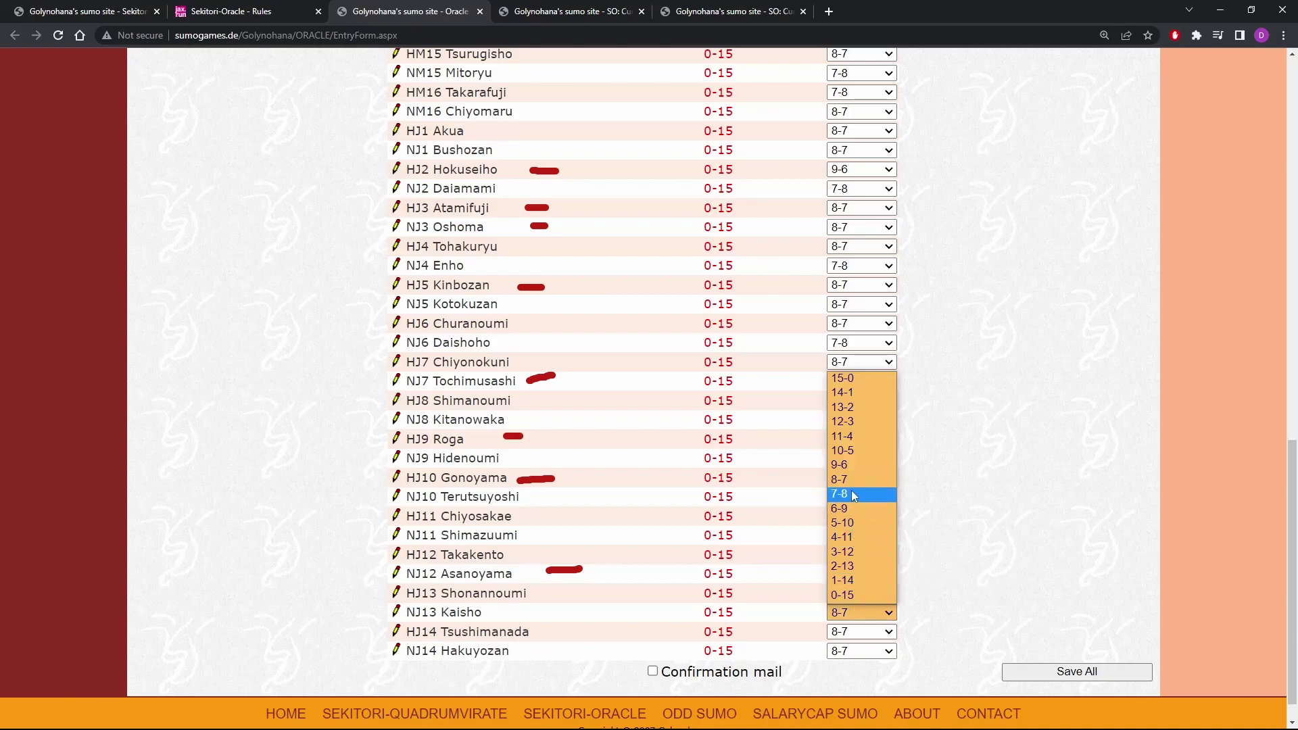
pyautogui.click(853, 496)
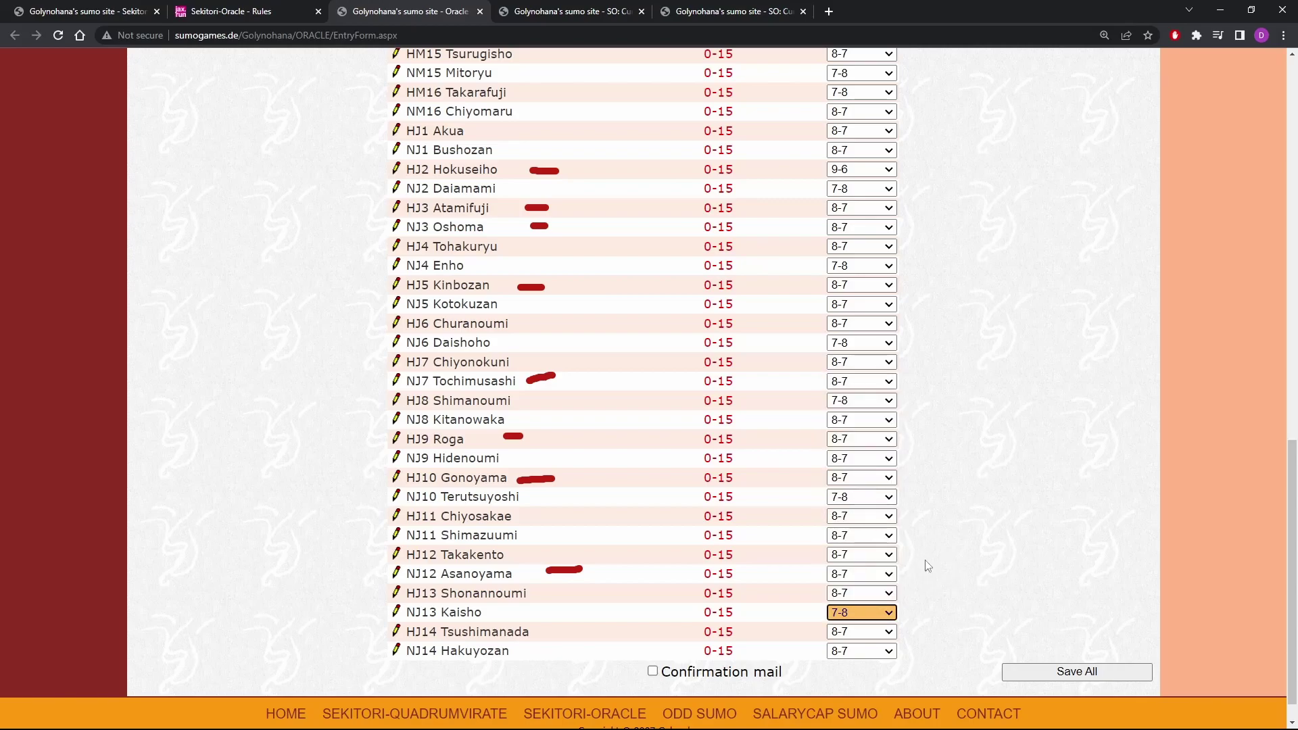
# Set NJ12 Asanoyama's pick to 11-4, then raise it to 12-3
pyautogui.click(886, 574)
pyautogui.click(856, 397)
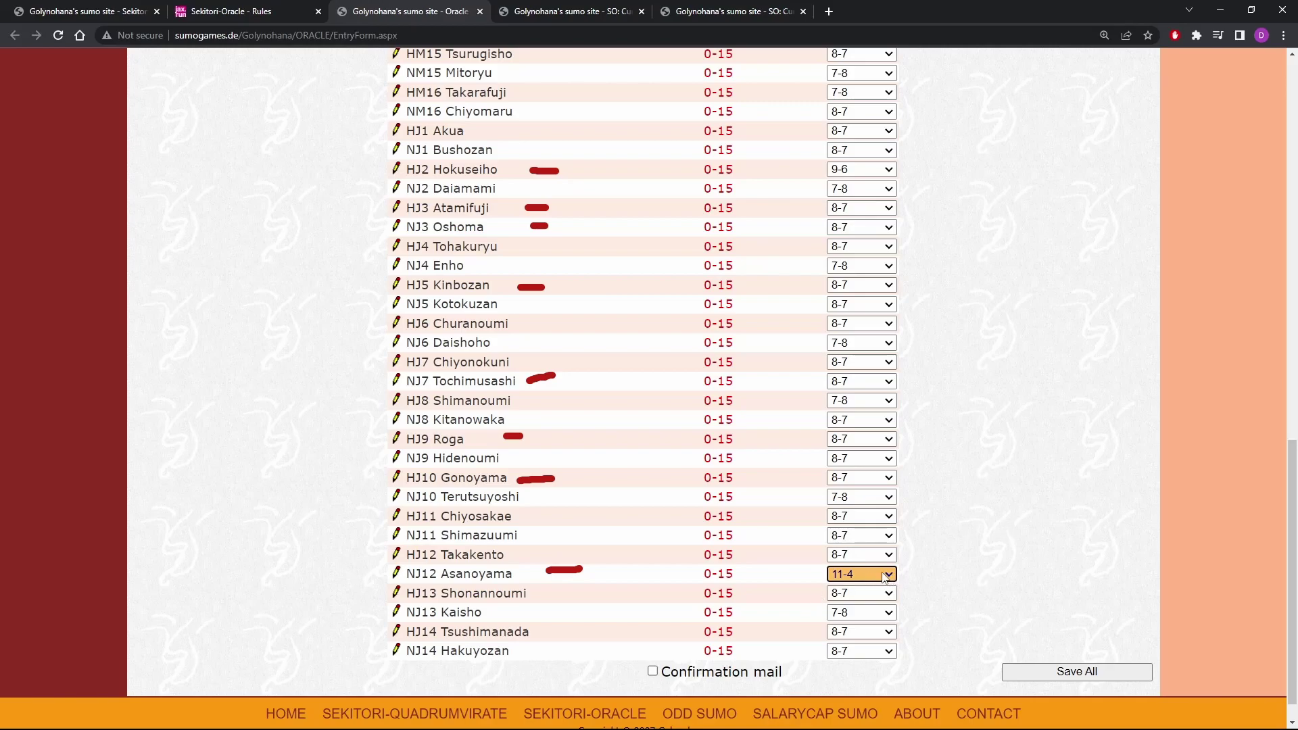
pyautogui.click(870, 575)
pyautogui.click(857, 383)
# Scroll to the bottom of the entry form, then back up to its top
pyautogui.scroll(-1, 1034, 440)
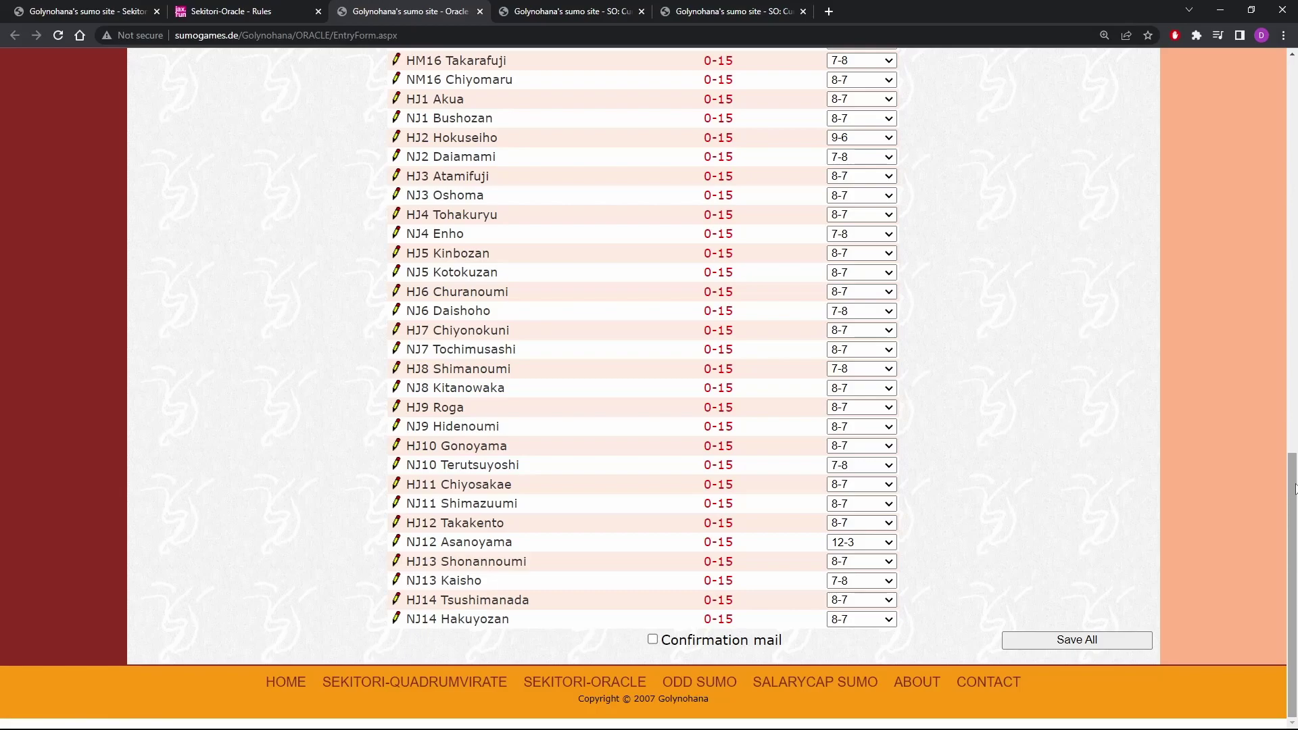
pyautogui.moveTo(1295, 488); pyautogui.dragTo(1295, 110)
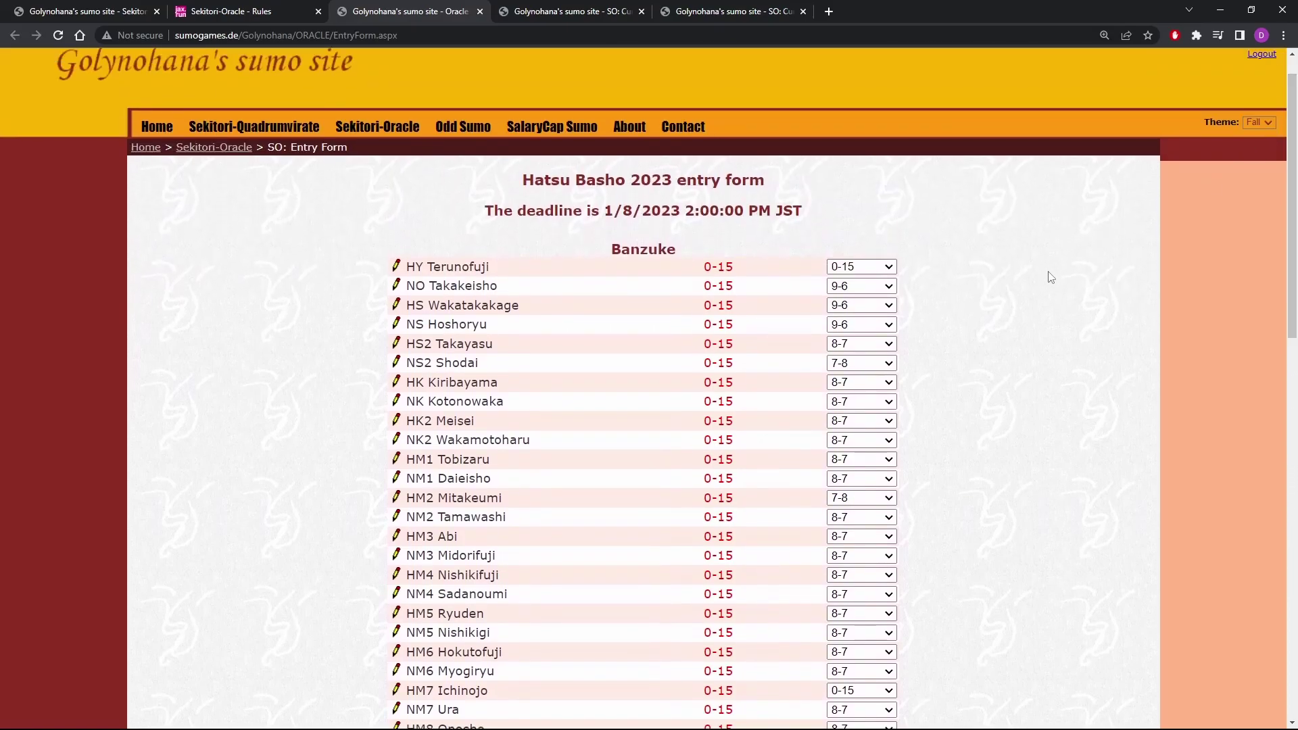